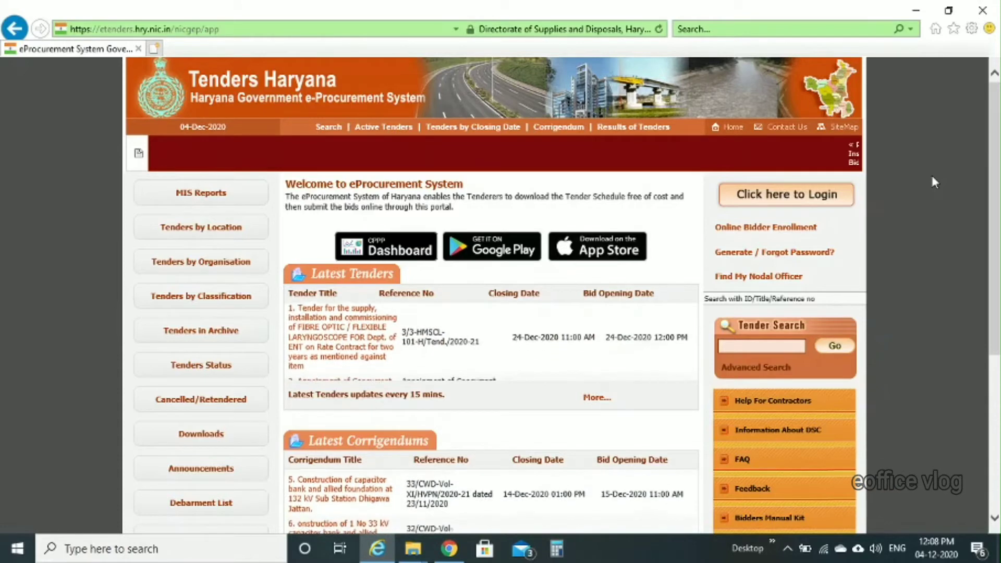
# Step: Download the V3_BOQ_ItemWise_Openfor_H1.xls template from the portal's BOQ Downloads list
pyautogui.click(213, 441)
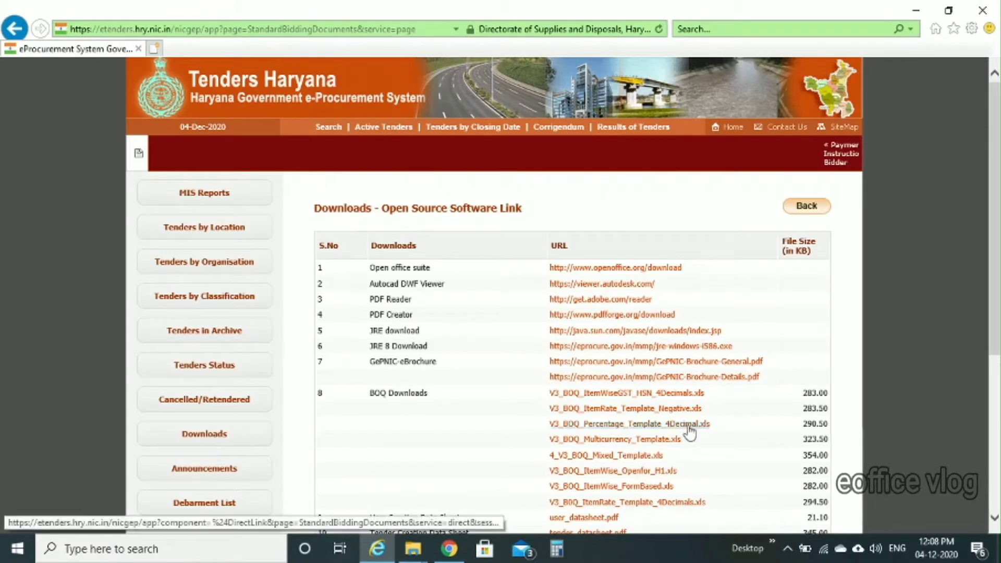
pyautogui.scroll(-2, 868, 455)
pyautogui.scroll(-1, 868, 454)
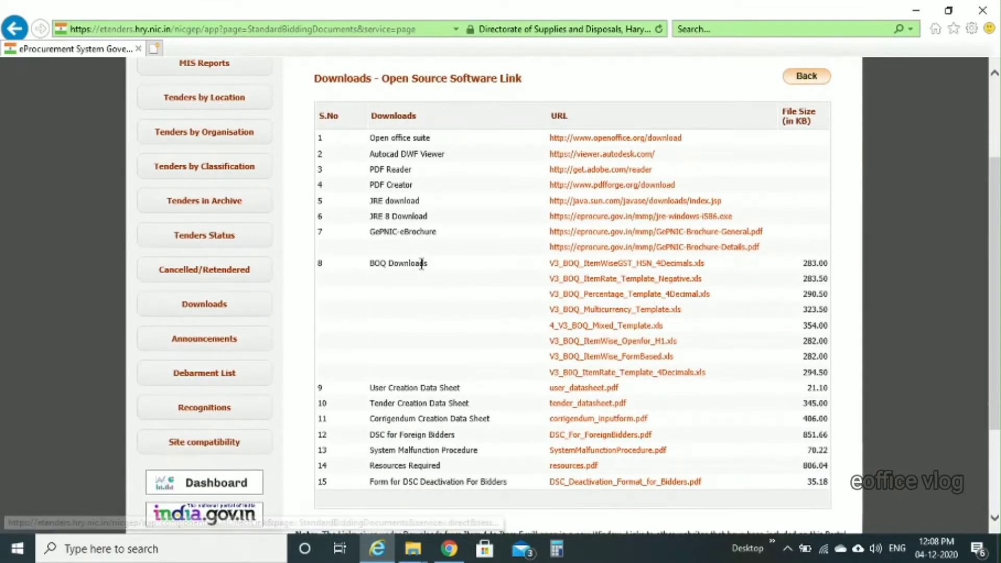
pyautogui.click(624, 342)
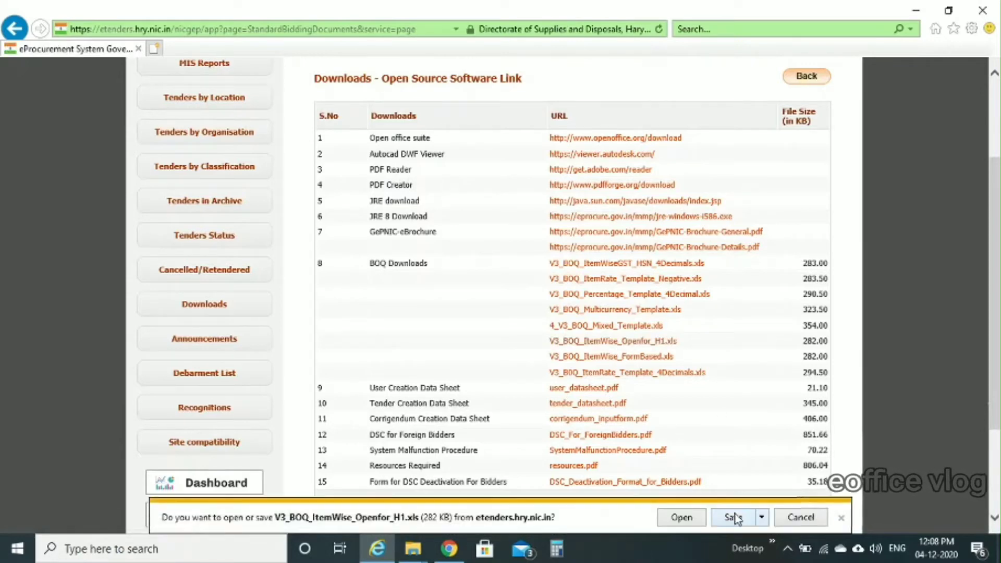
# Step: Save and open V3_BOQ_ItemWise_Openfor_H1.xls, then maximise the Excel window
pyautogui.click(733, 517)
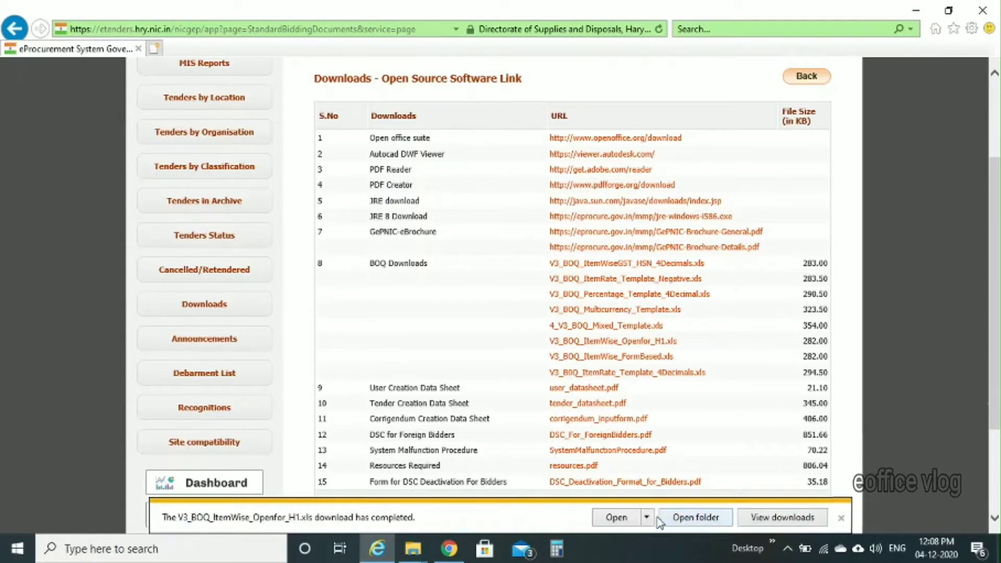
pyautogui.click(628, 519)
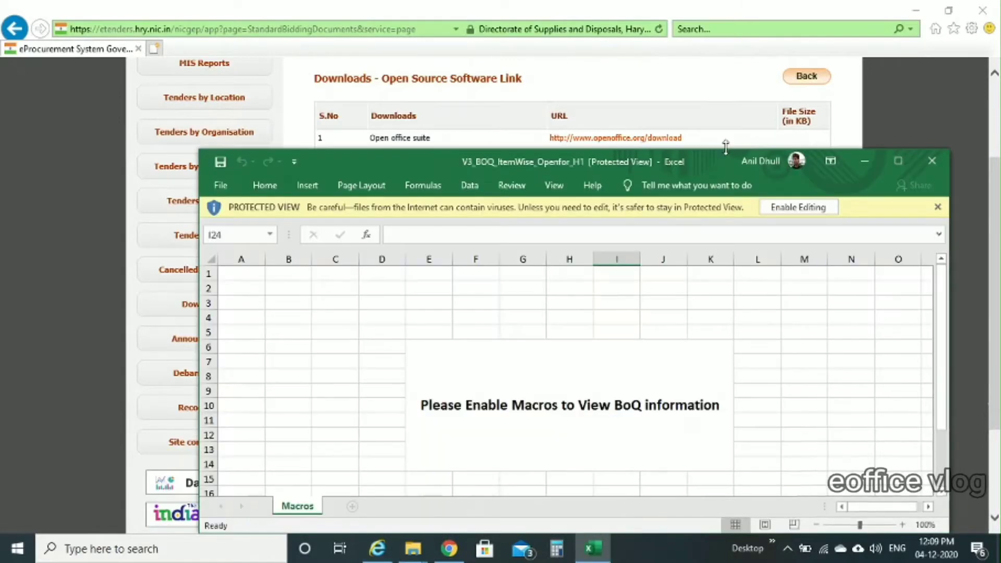
pyautogui.doubleClick(719, 168)
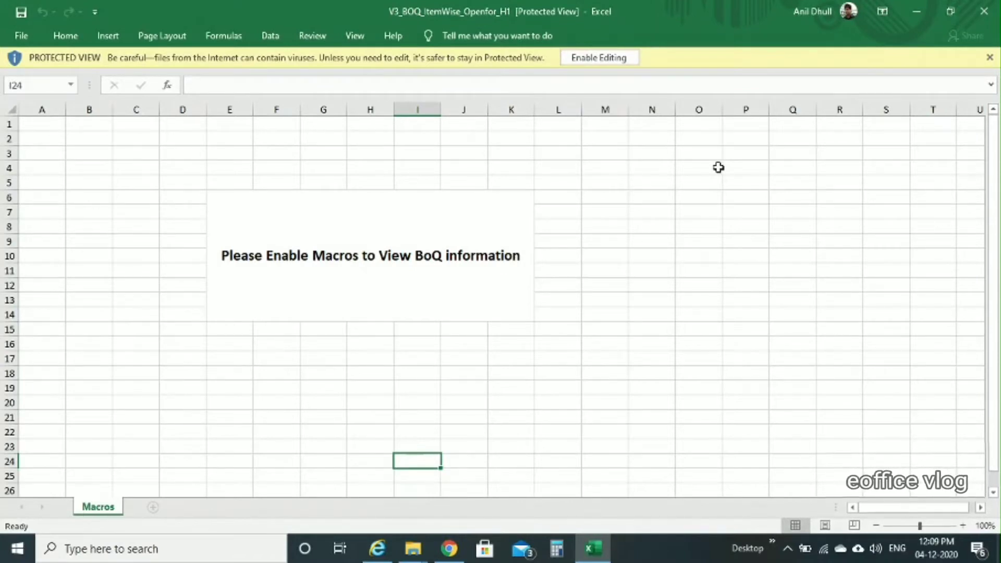
# Step: Enable editing and macros so the BoQ1 Item Wise price schedule appears
pyautogui.click(615, 61)
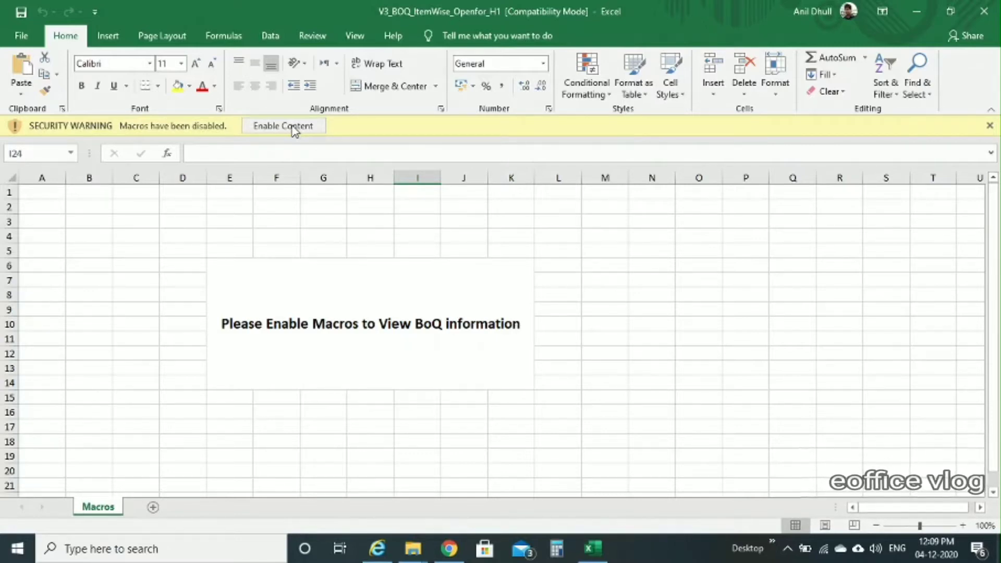
pyautogui.click(293, 128)
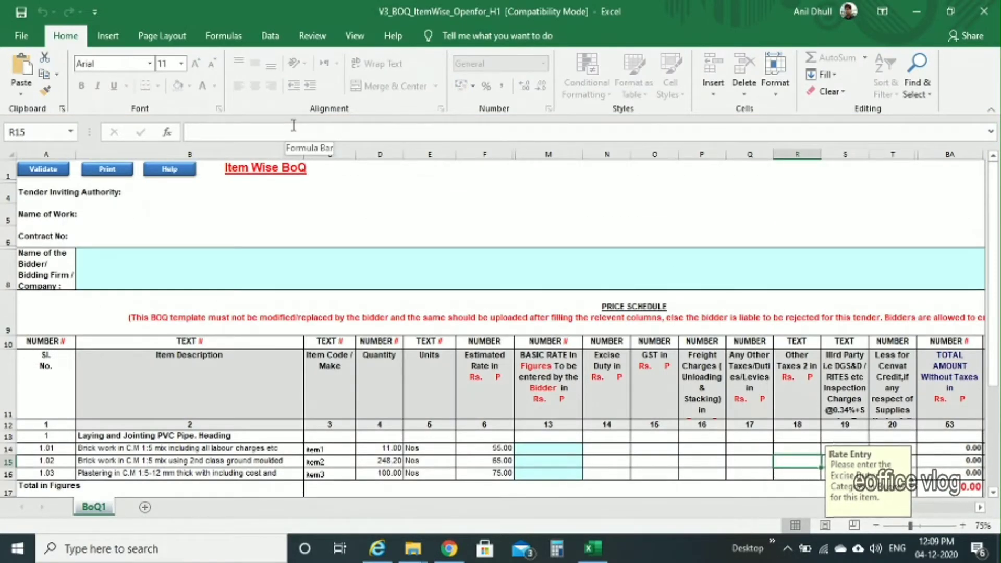
# Step: Type test text into bidder name cell B8, then erase it so it stays empty
pyautogui.scroll(-2, 495, 459)
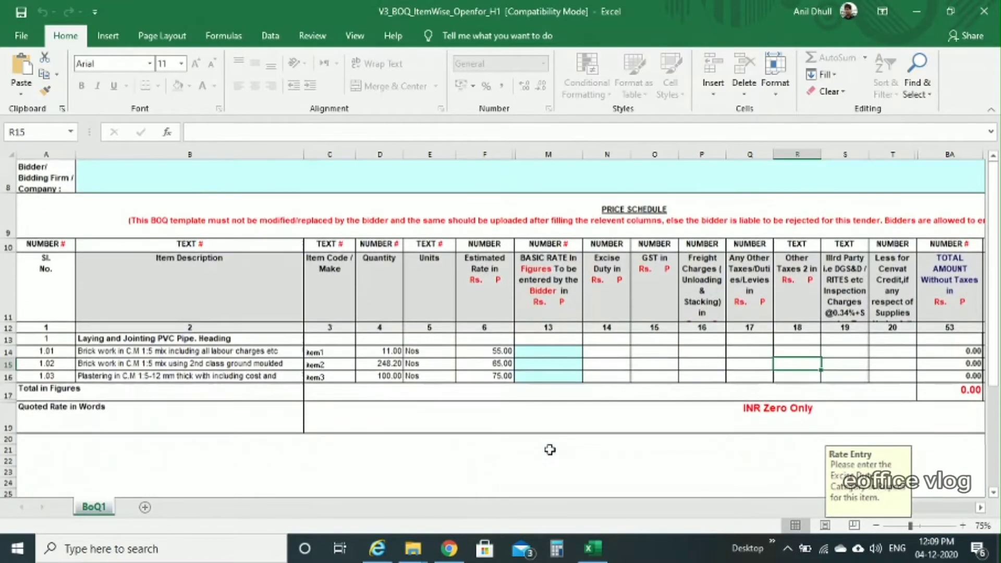
pyautogui.scroll(2, 551, 450)
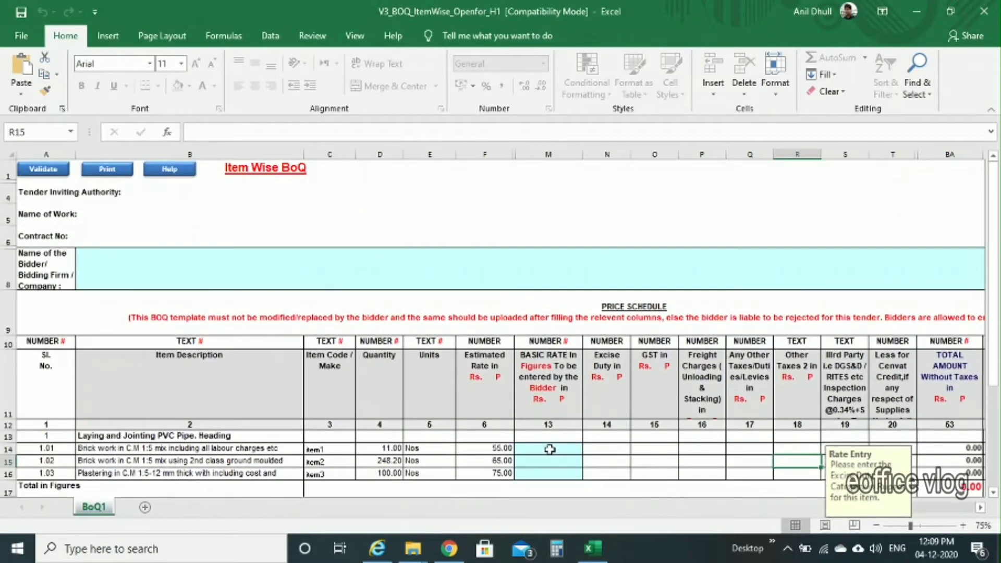
pyautogui.click(440, 273)
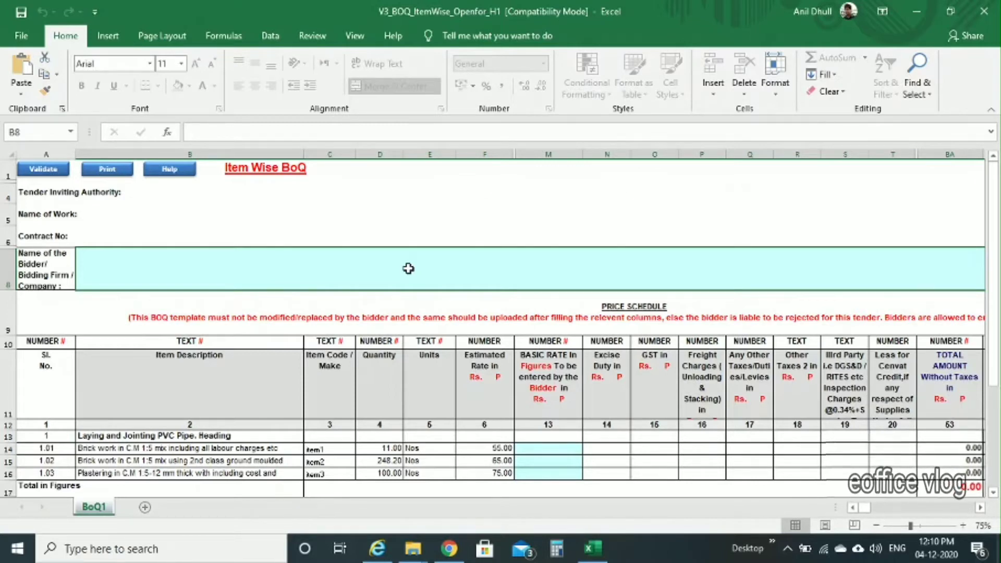
pyautogui.doubleClick(383, 269)
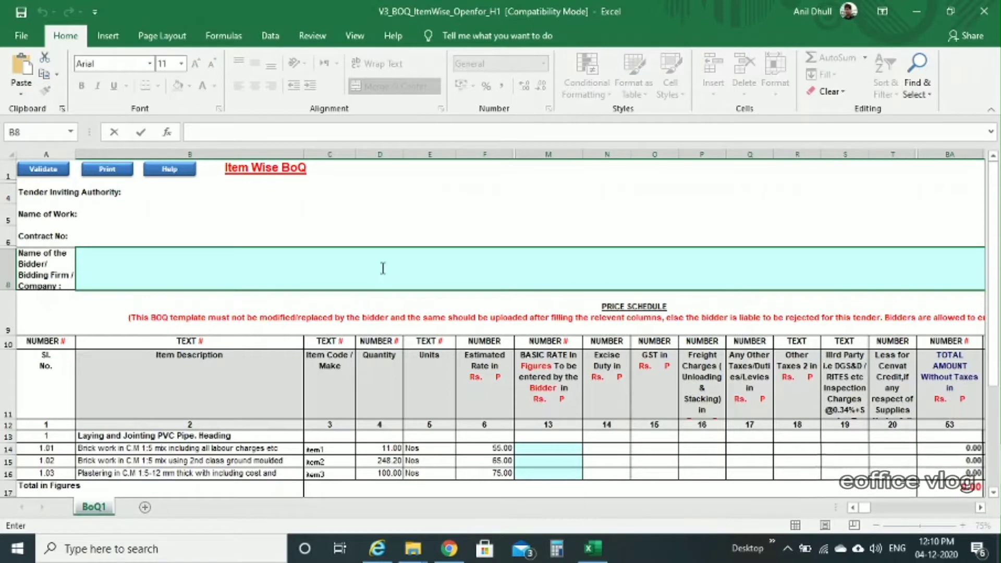
pyautogui.write('kjj')
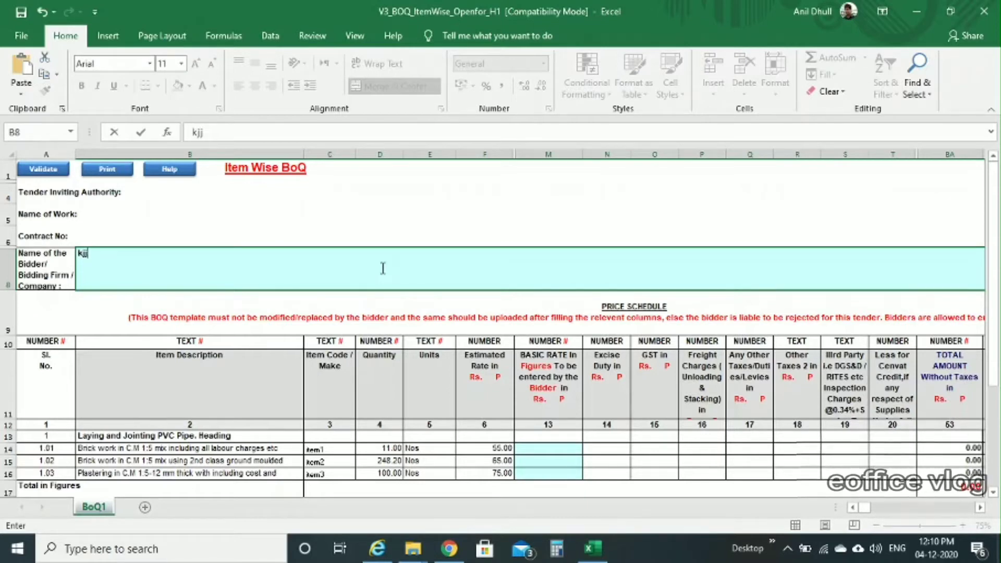
pyautogui.press('BackSpace')
pyautogui.press('BackSpace')
pyautogui.press('BackSpace')
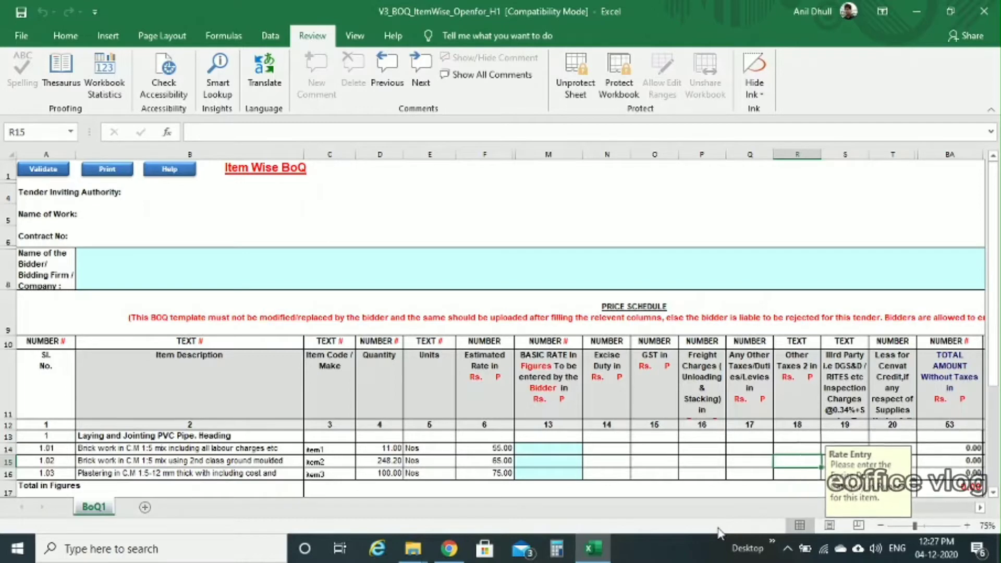
# Step: Unprotect the BoQ1 sheet by entering its password
pyautogui.click(569, 87)
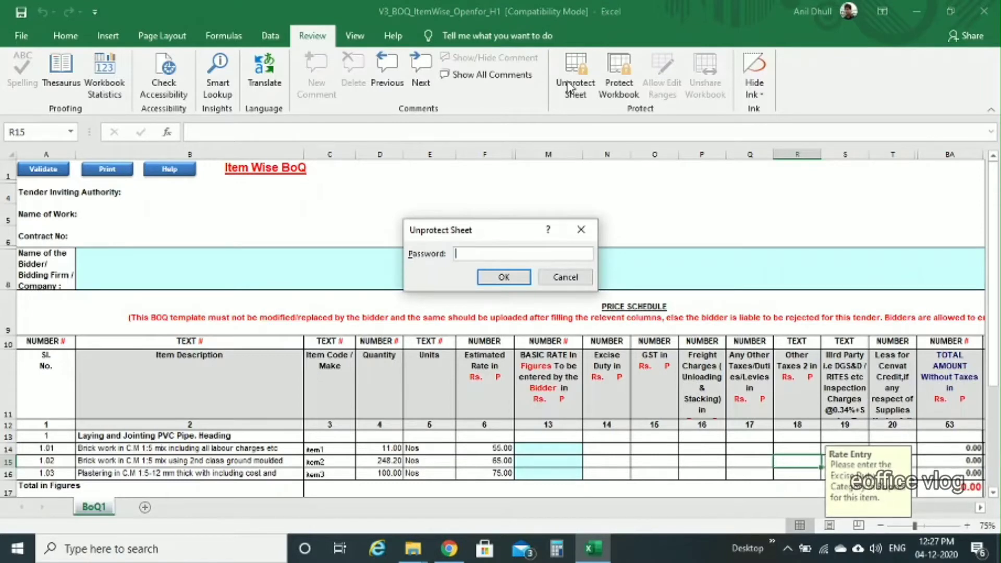
pyautogui.write('1234')
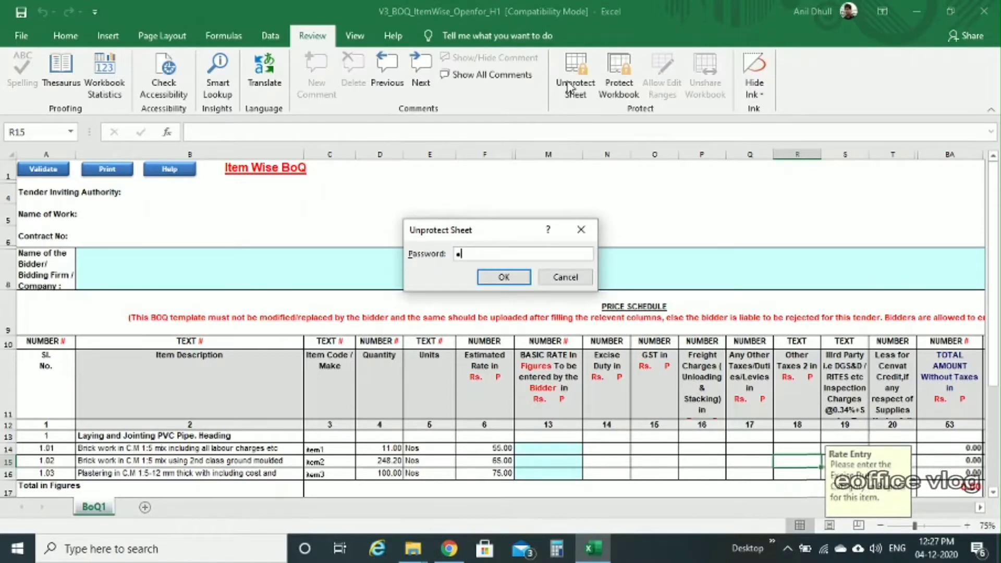
pyautogui.write('5678')
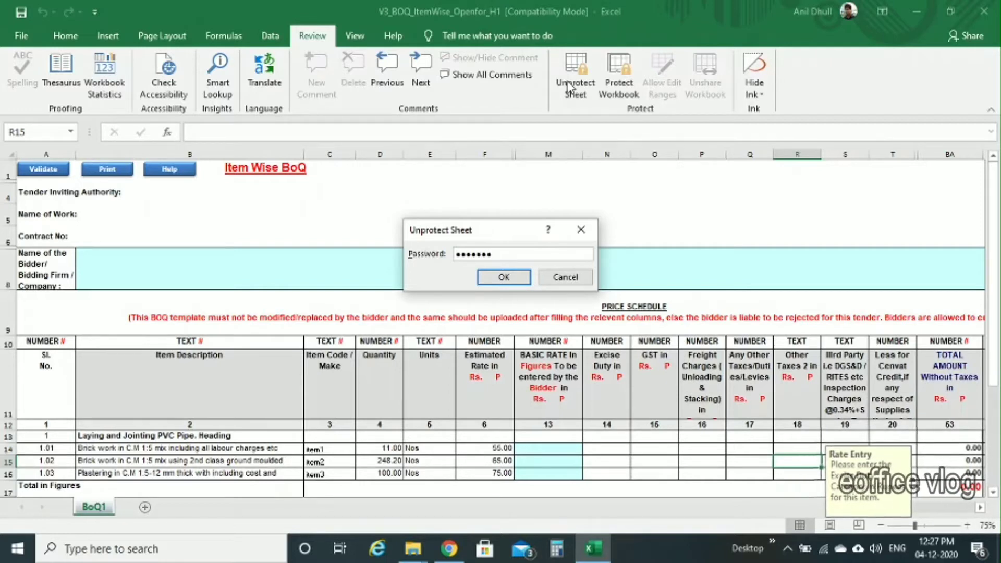
pyautogui.click(513, 285)
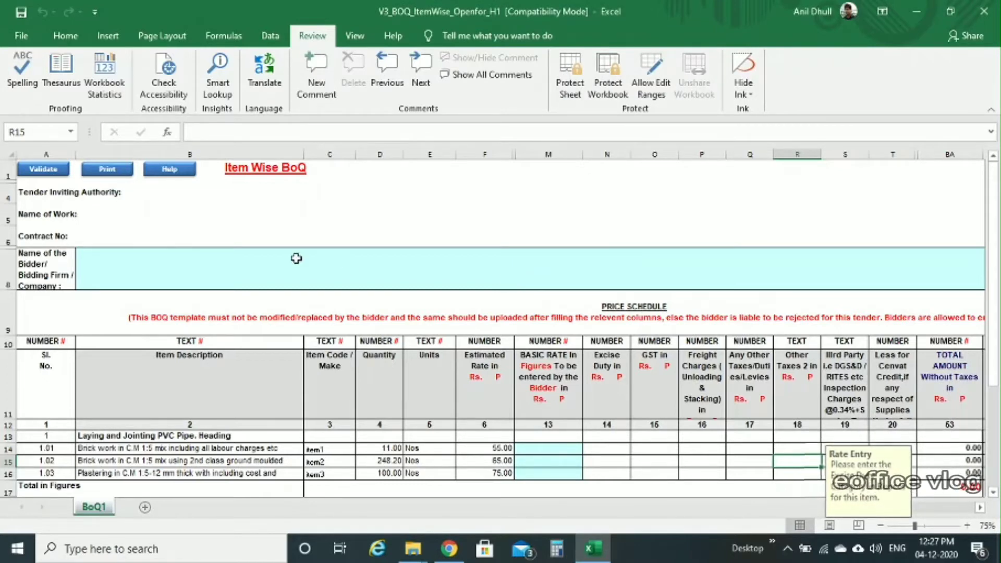
# Step: Add 'Principal gsss hisar' to the Tender Inviting Authority line in A4
pyautogui.click(112, 193)
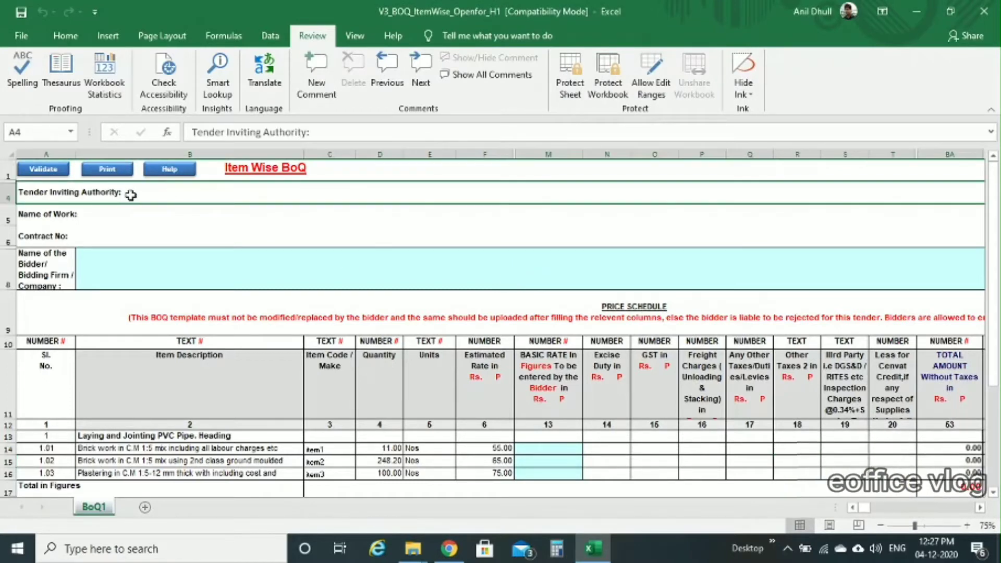
pyautogui.doubleClick(131, 194)
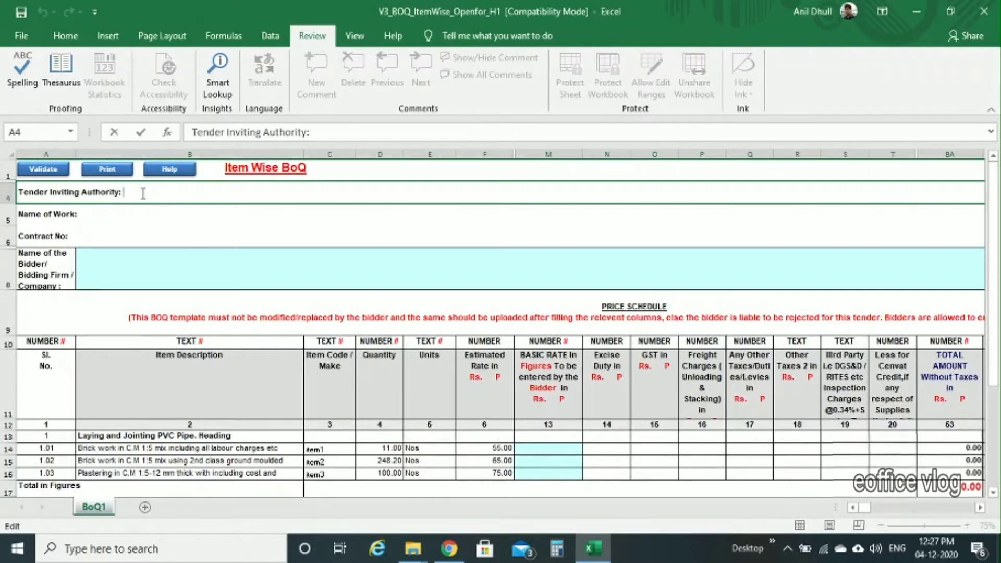
pyautogui.write('Pr')
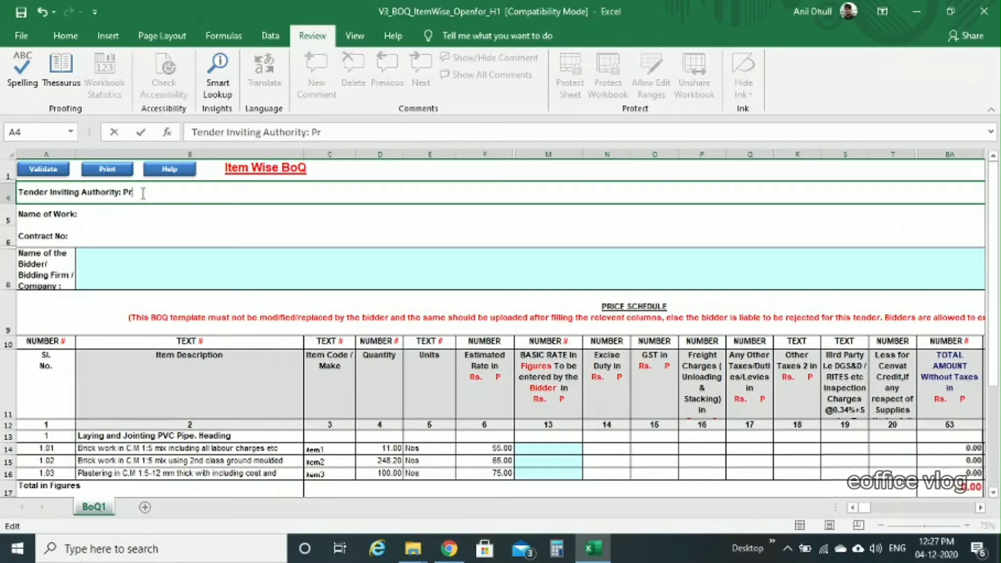
pyautogui.write('incipal')
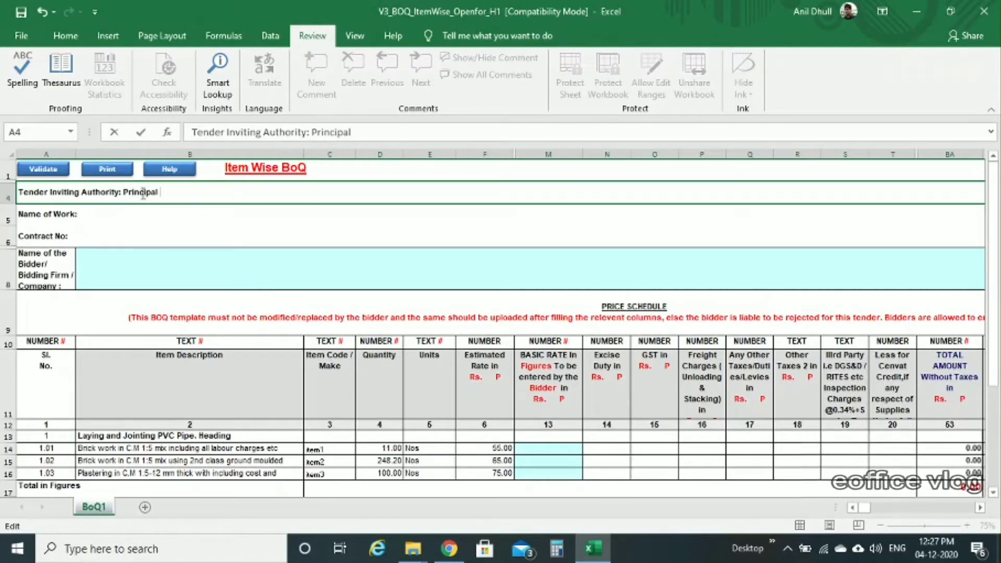
pyautogui.write(' gss')
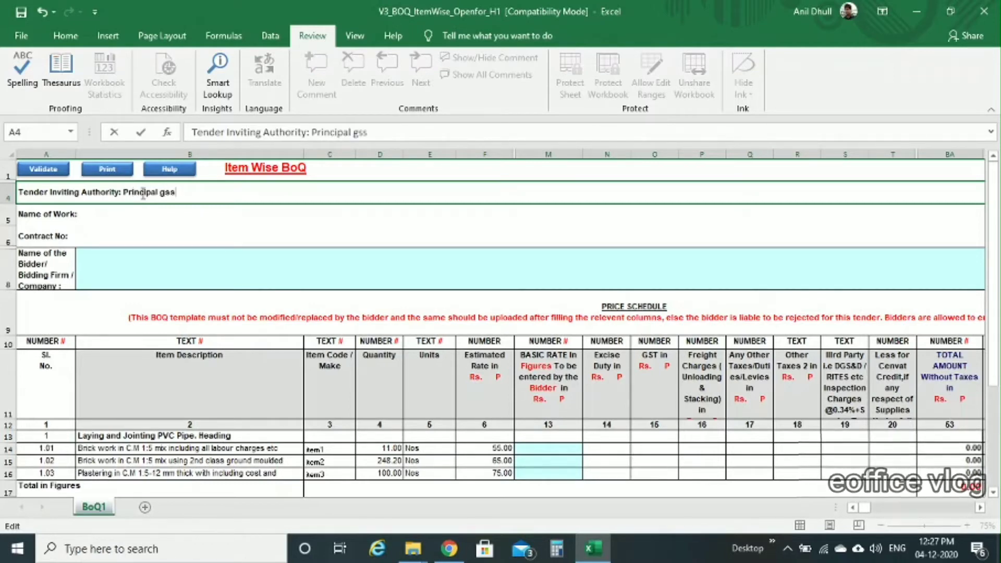
pyautogui.write('s hisar')
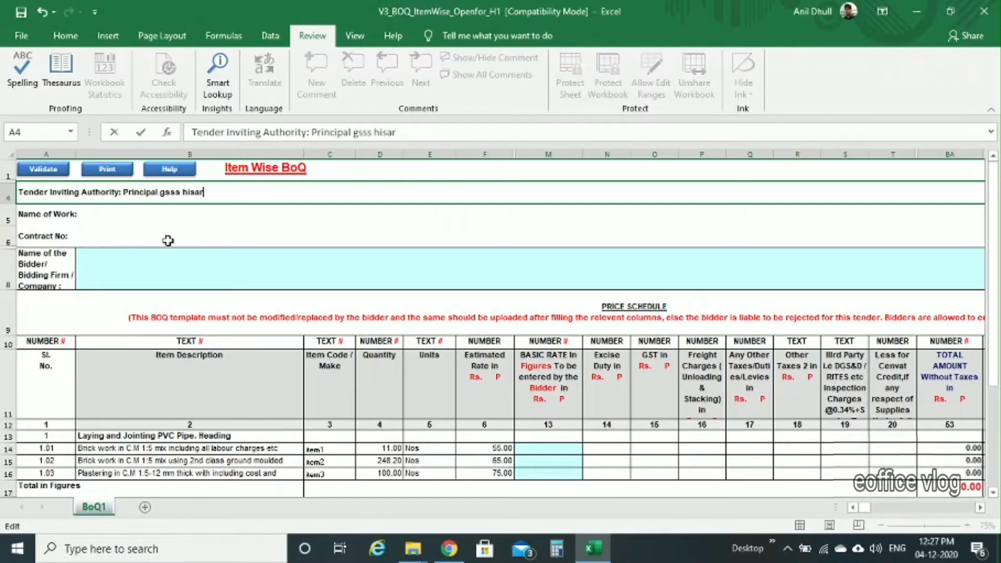
pyautogui.click(184, 228)
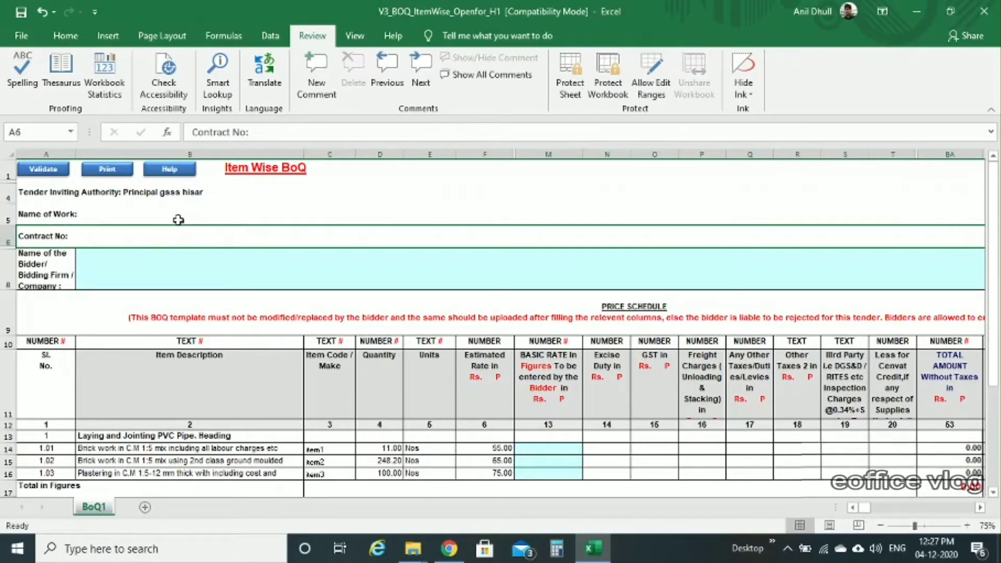
pyautogui.click(177, 217)
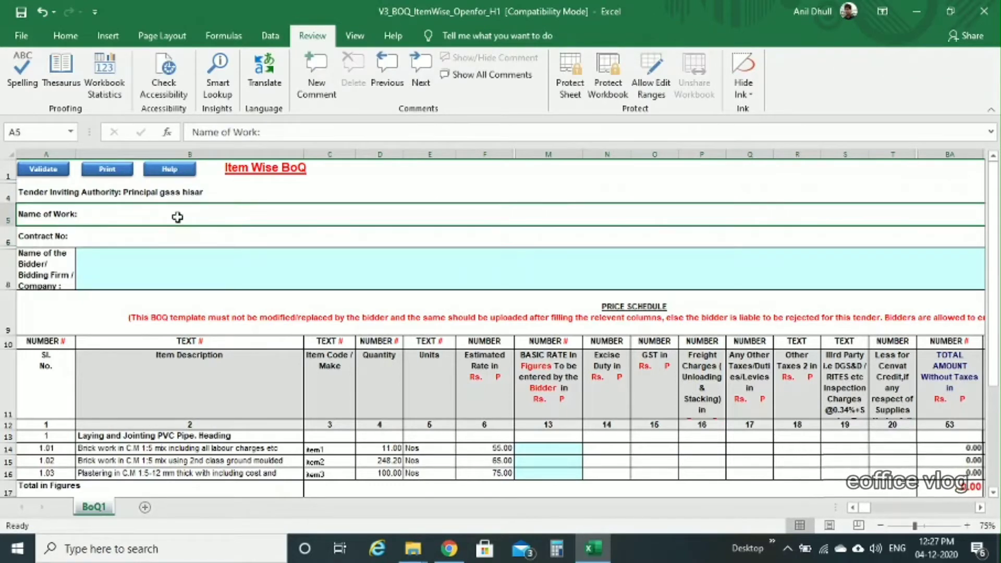
pyautogui.click(146, 238)
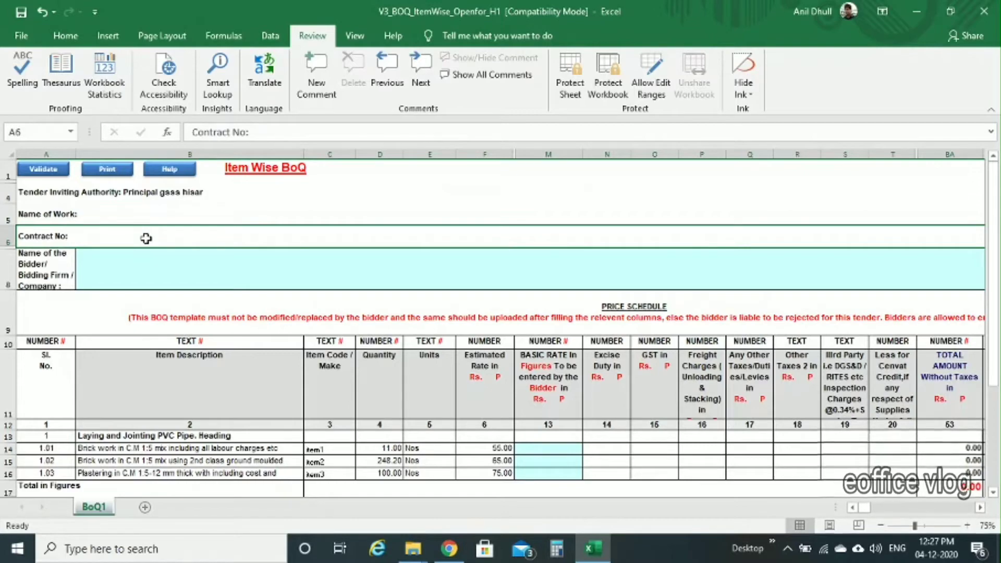
pyautogui.scroll(-2, 241, 292)
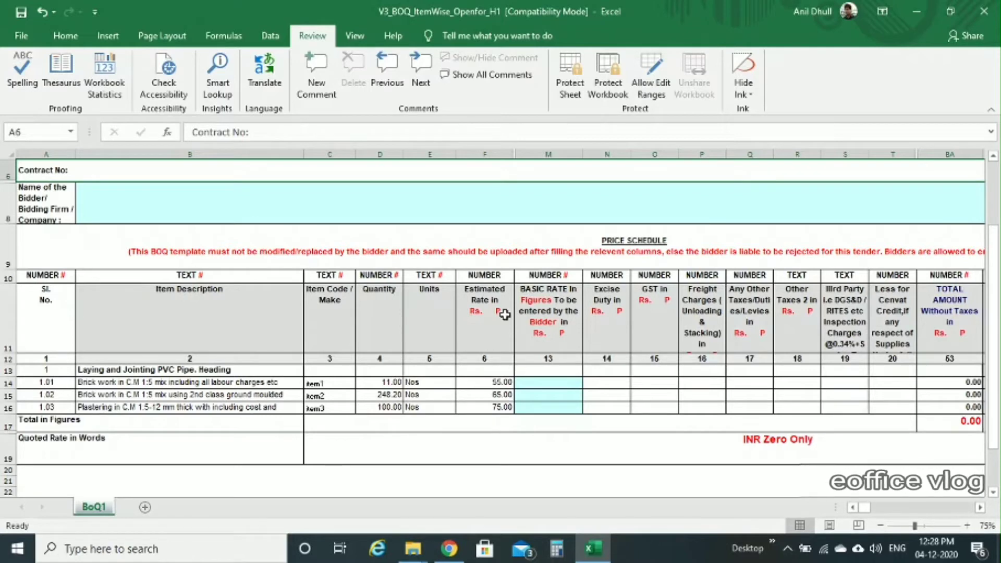
# Step: Replace the PVC pipe heading in B13 with 'Transport'
pyautogui.click(179, 370)
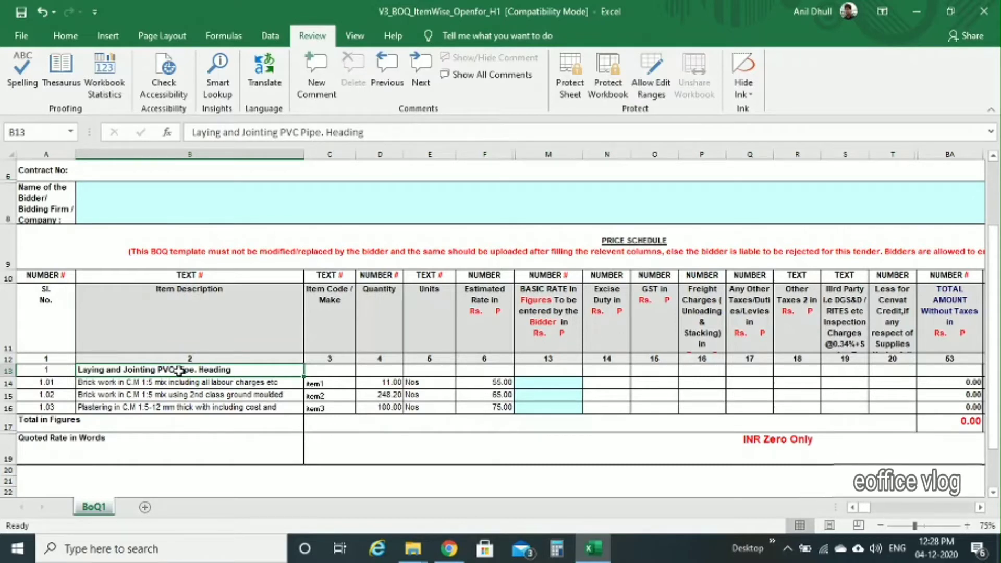
pyautogui.write('Tran')
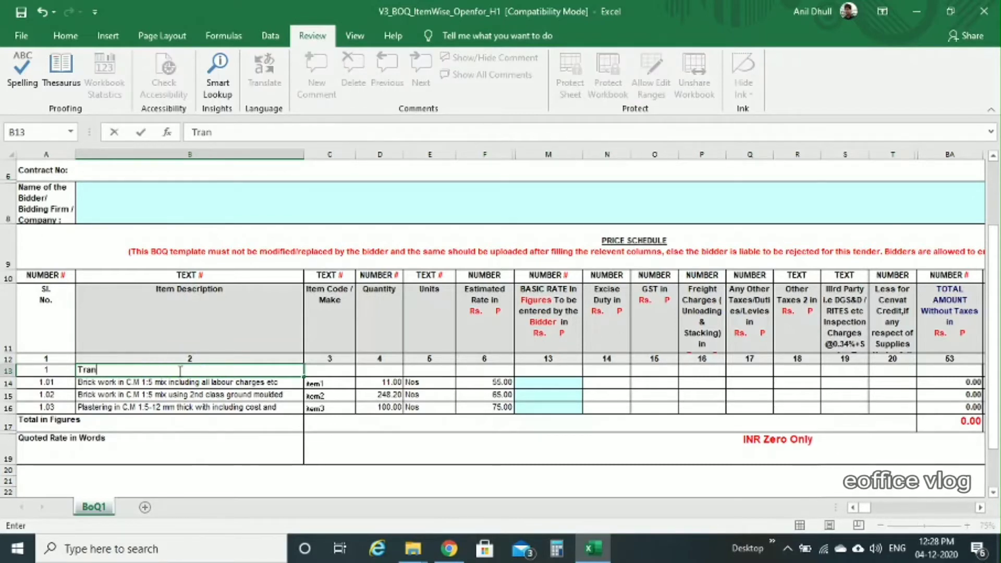
pyautogui.write('sport')
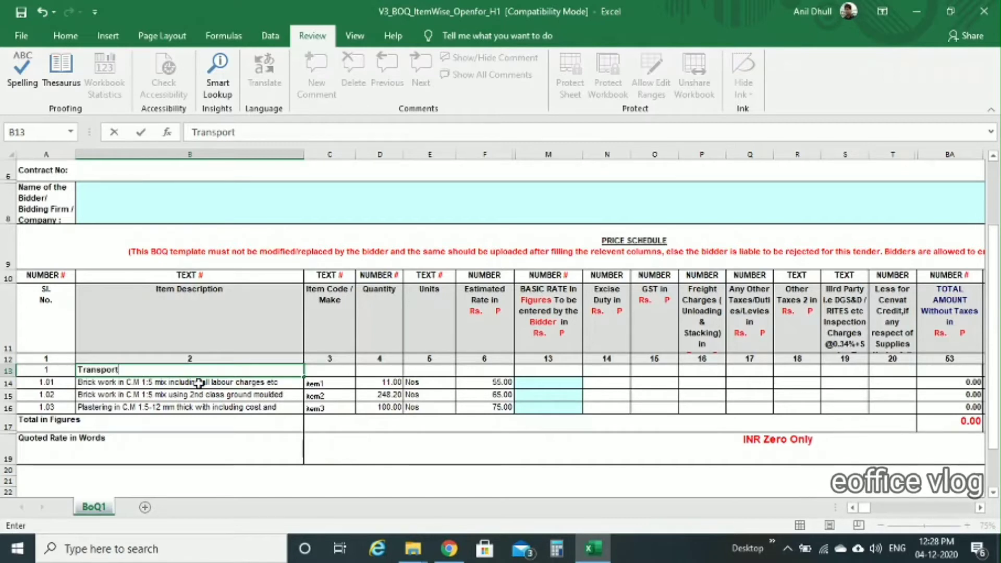
pyautogui.click(198, 383)
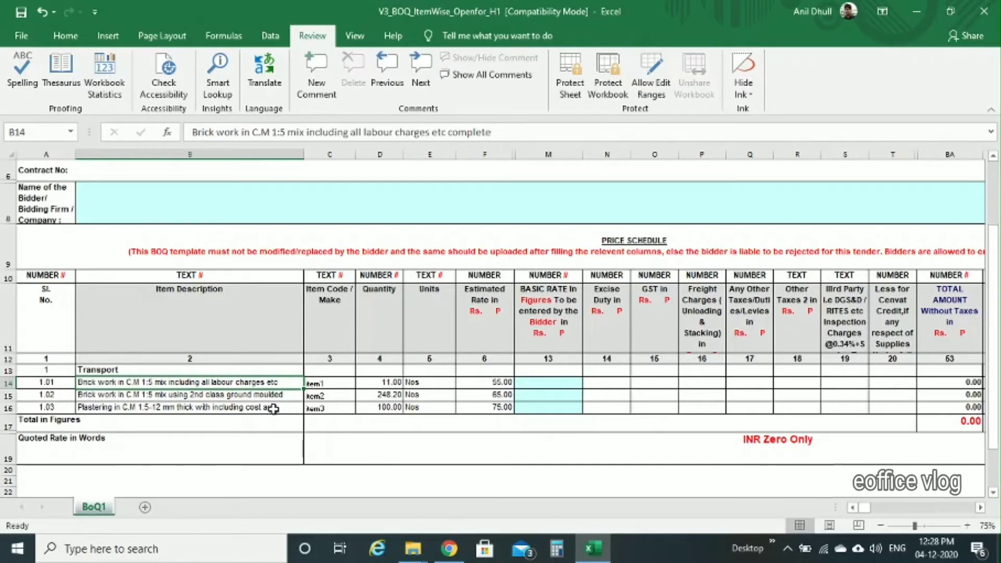
# Step: Hide the rows for items 1.02 and 1.03
pyautogui.click(517, 209)
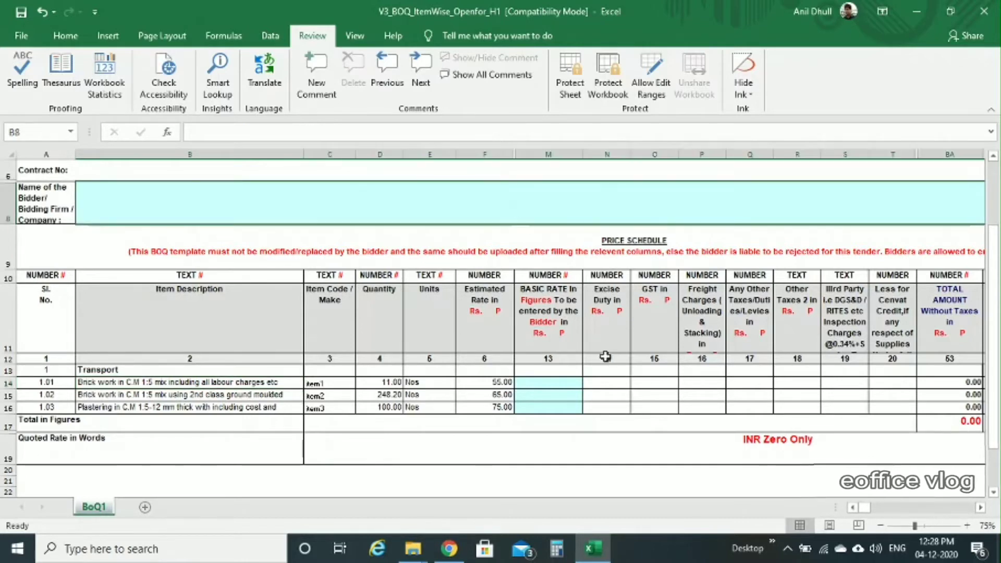
pyautogui.click(565, 395)
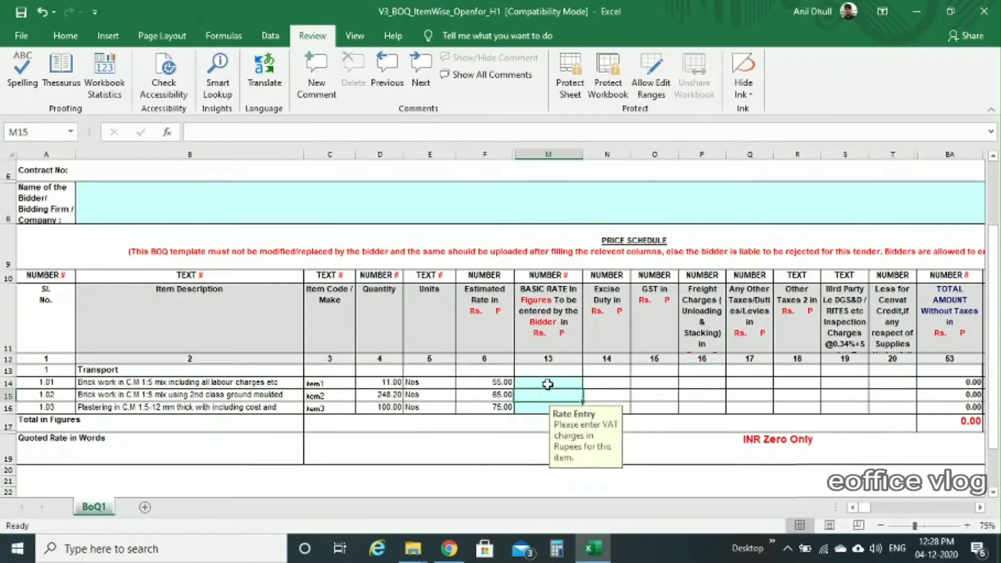
pyautogui.click(548, 384)
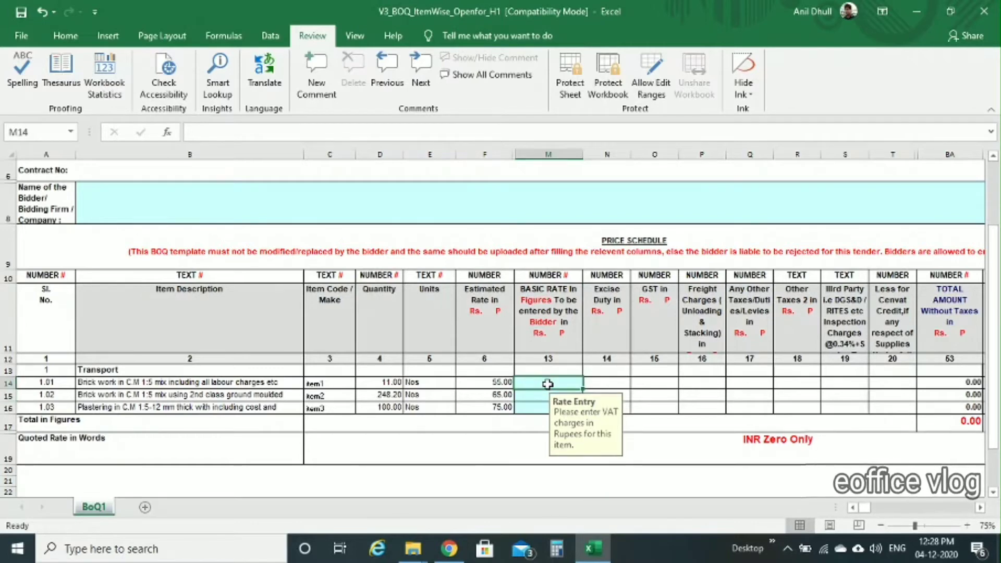
pyautogui.moveTo(3, 397); pyautogui.dragTo(3, 407)
pyautogui.rightClick(4, 408)
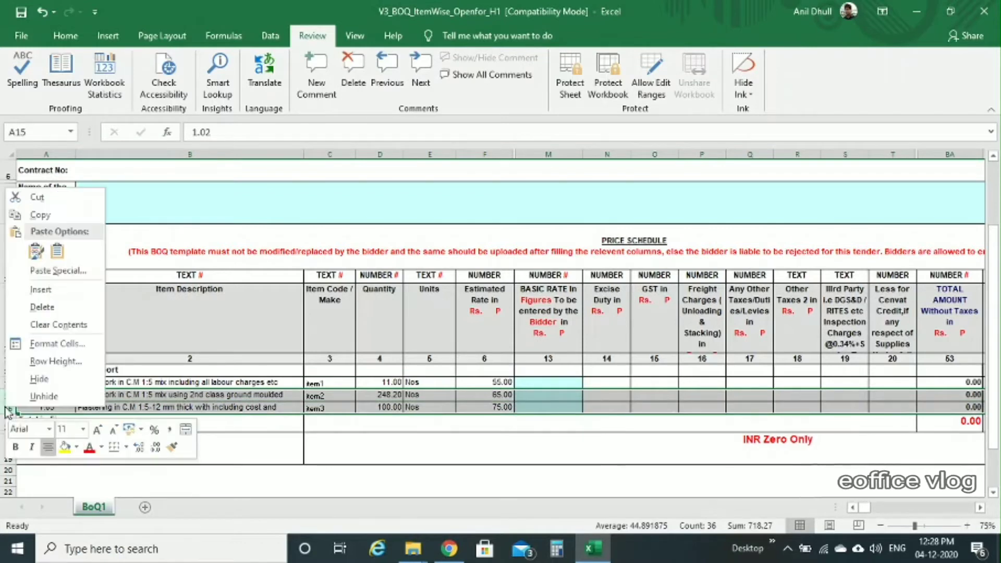
pyautogui.click(42, 379)
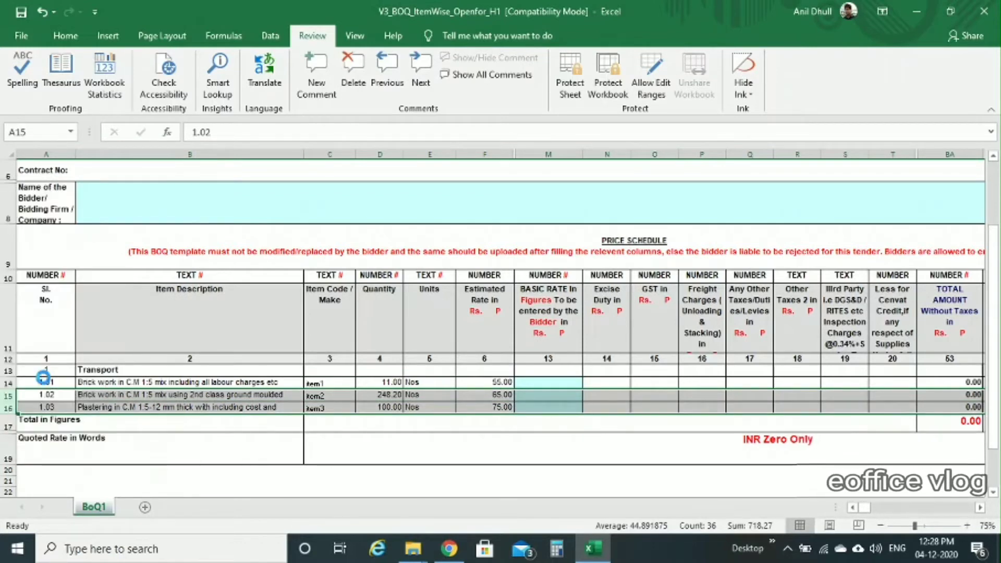
# Step: Enter a basic rate of 12 for item 1.01 in M14
pyautogui.click(553, 381)
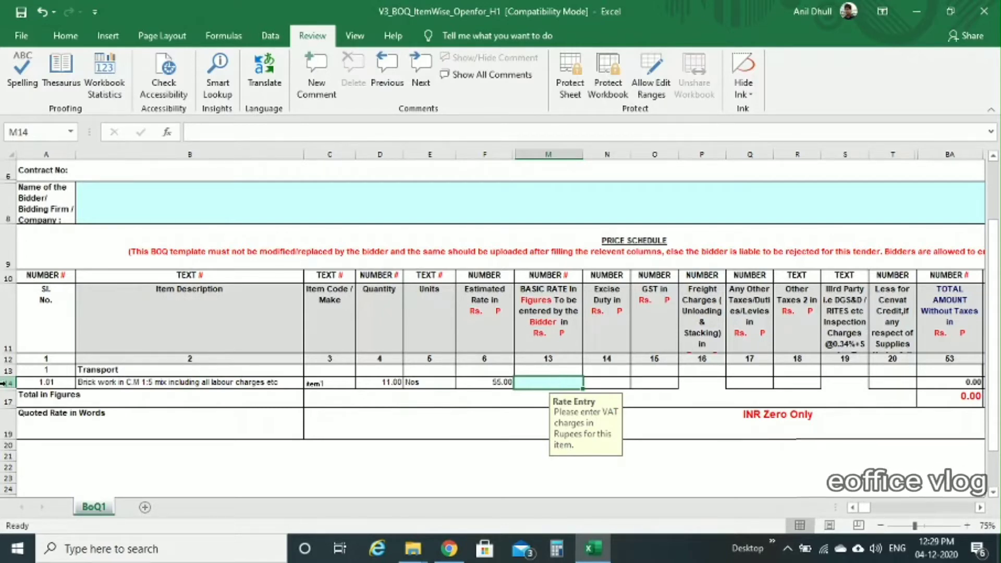
pyautogui.moveTo(6, 384); pyautogui.dragTo(4, 395)
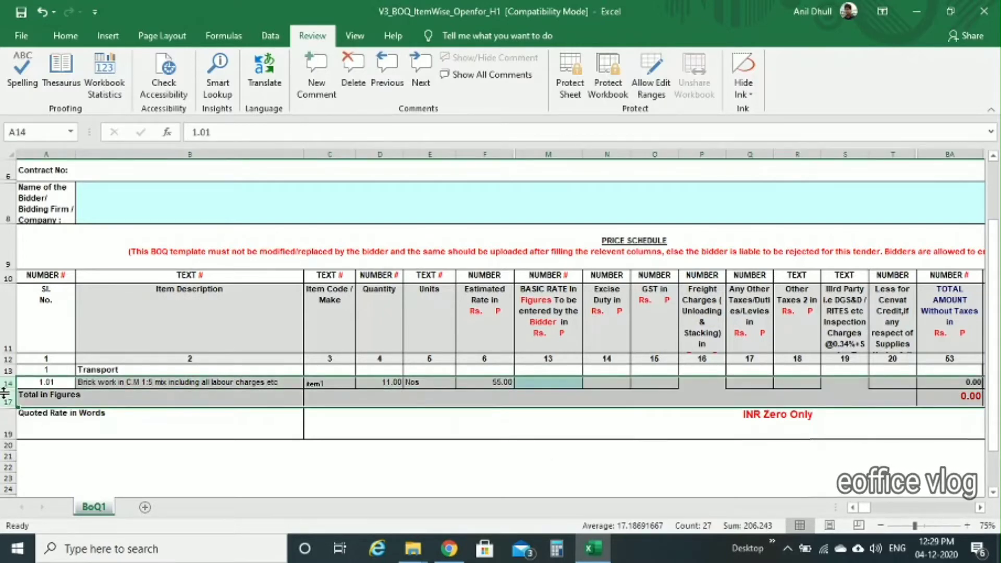
pyautogui.click(549, 382)
pyautogui.write('12')
pyautogui.press('Return')
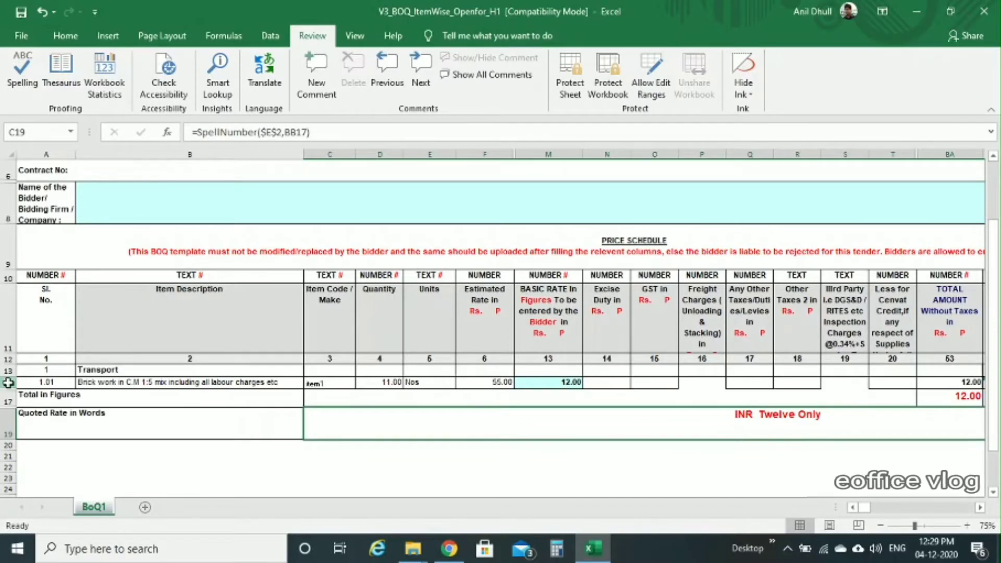
# Step: Unhide the rows for items 1.02 and 1.03 and check their rate cells
pyautogui.moveTo(5, 384)
pyautogui.mouseDown()
pyautogui.moveTo(5, 412)
pyautogui.moveTo(3, 399)
pyautogui.mouseUp()
pyautogui.rightClick(3, 399)
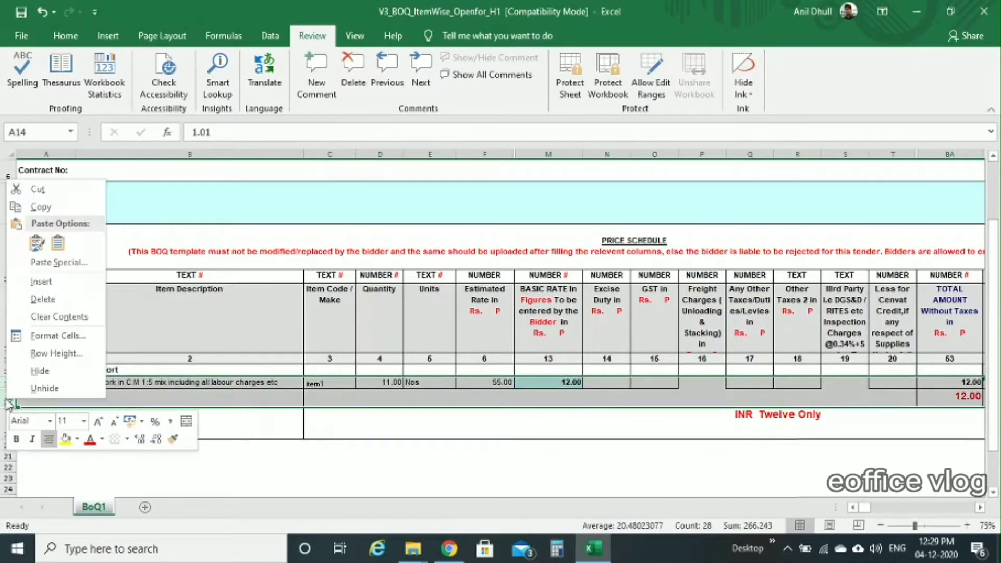
pyautogui.click(50, 390)
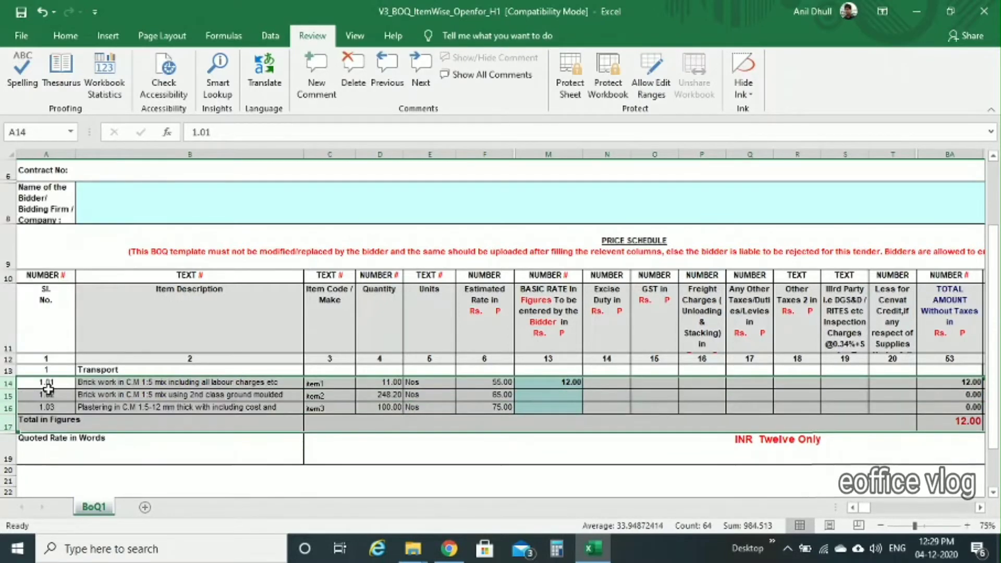
pyautogui.click(520, 479)
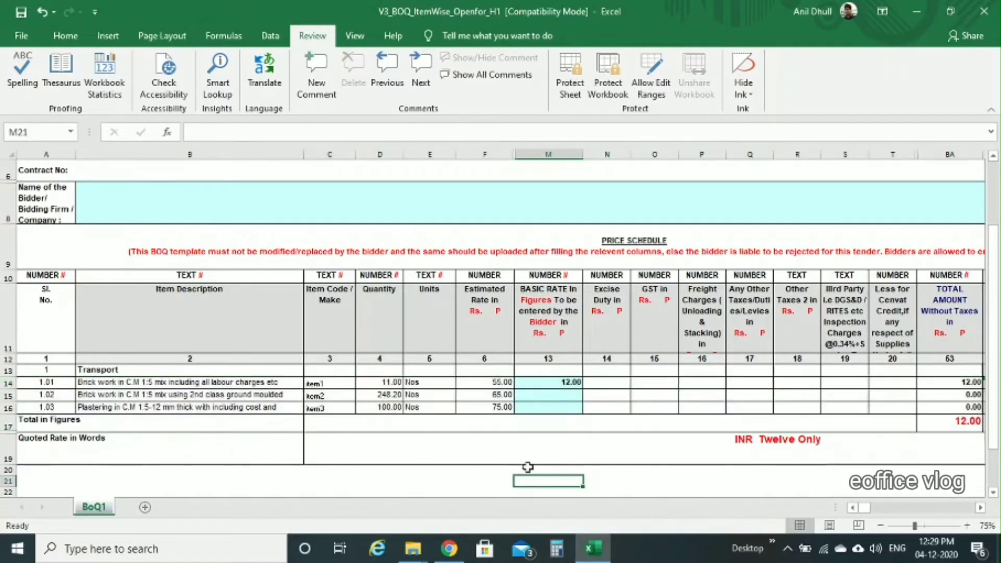
pyautogui.click(564, 394)
pyautogui.click(545, 407)
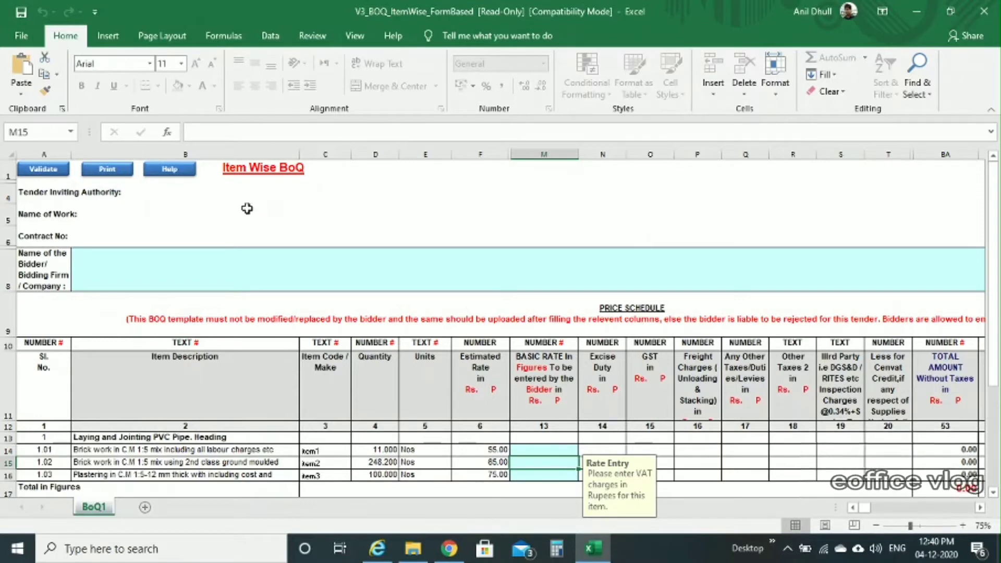
# Step: Show the GePNIC BoQ Validation help messages in the form-based BoQ workbook
pyautogui.click(185, 168)
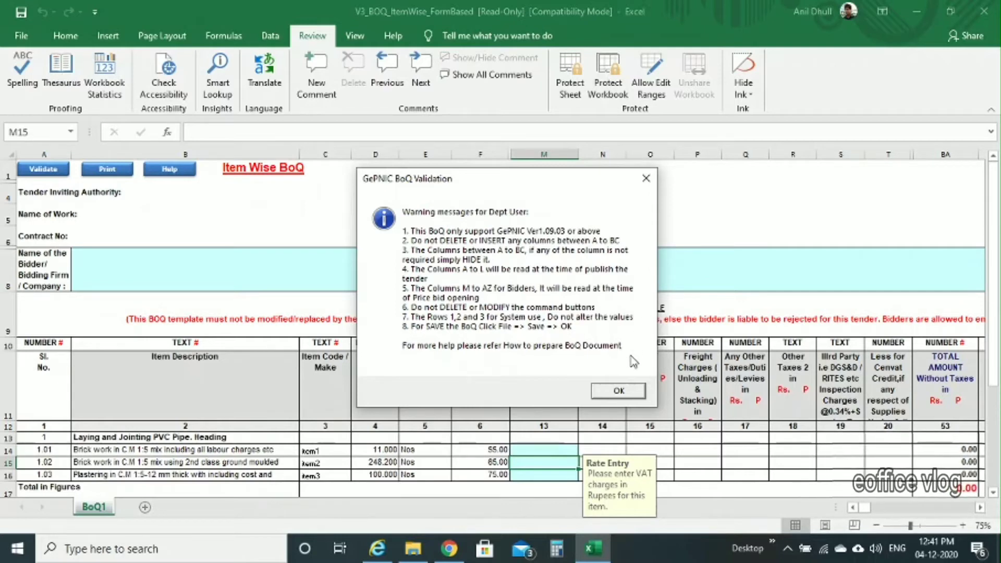
# Step: Close the help and hide columns C to F (code, quantity, units, estimated rate)
pyautogui.click(641, 395)
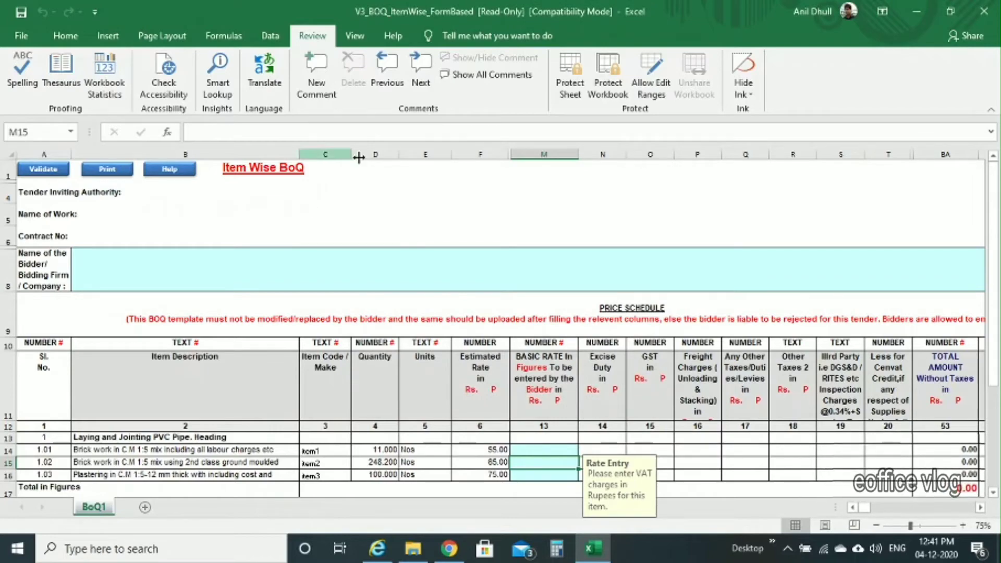
pyautogui.hscroll(2, 686, 310)
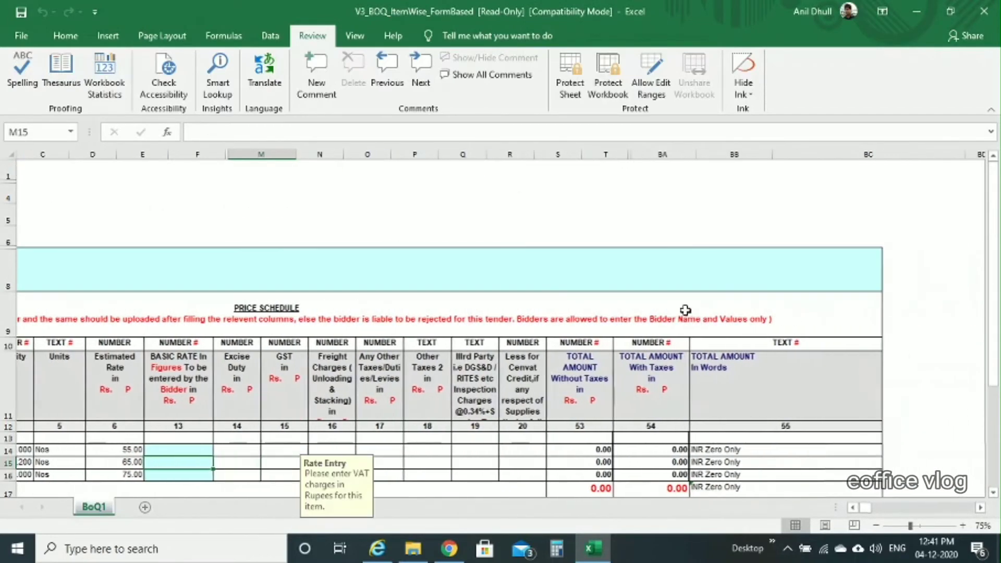
pyautogui.hscroll(2, 686, 310)
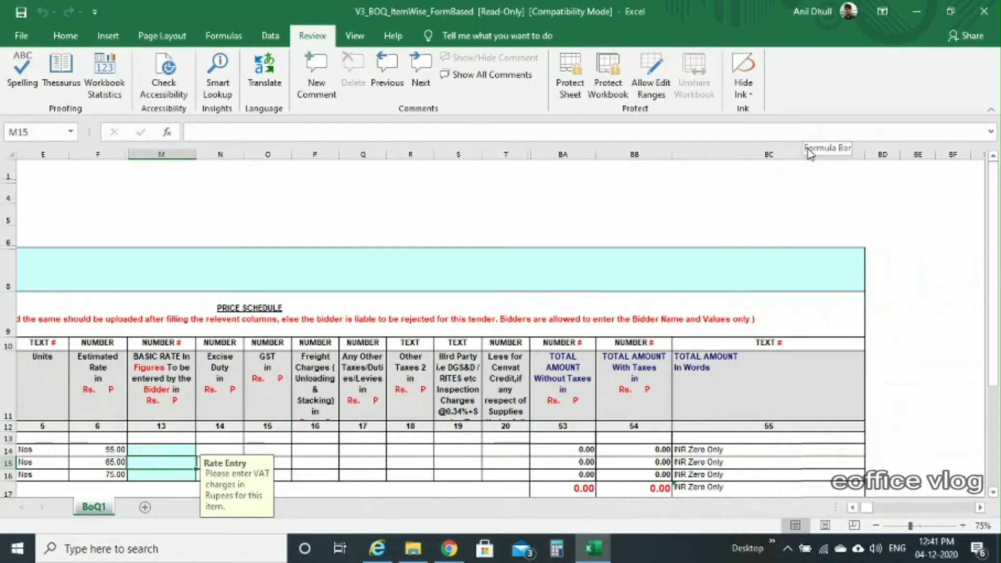
pyautogui.hscroll(-4, 573, 333)
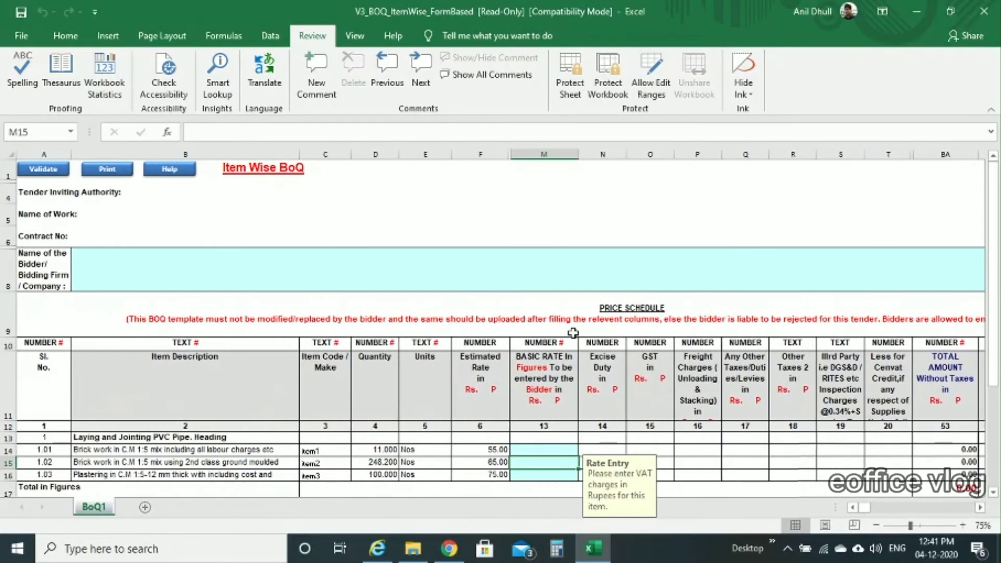
pyautogui.moveTo(325, 155); pyautogui.dragTo(488, 157)
pyautogui.rightClick(489, 157)
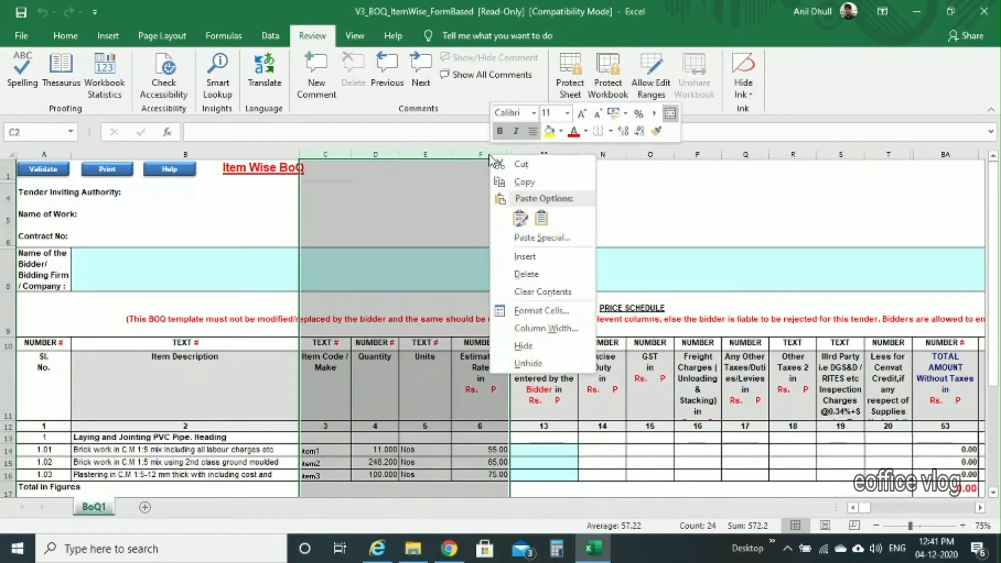
pyautogui.click(525, 346)
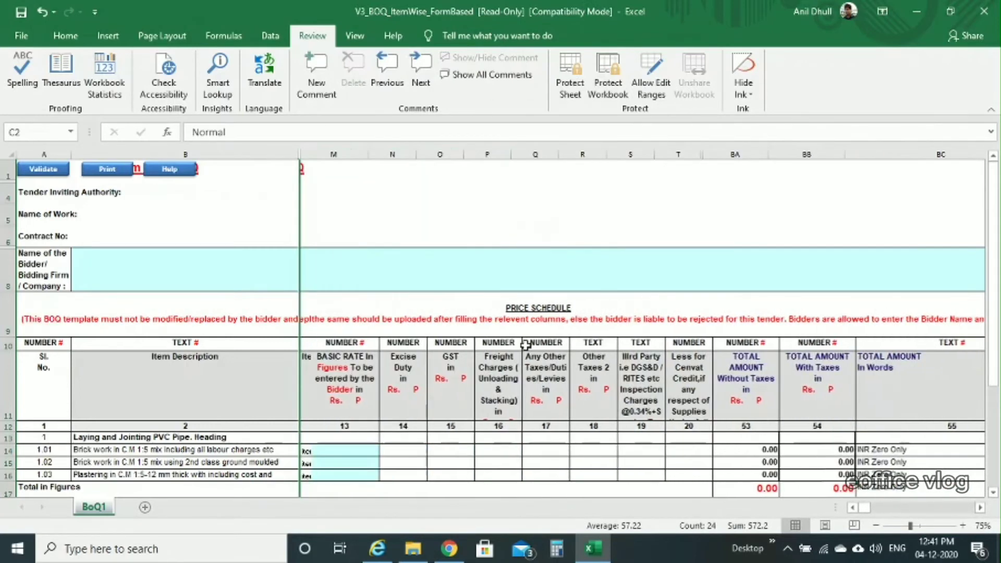
# Step: Hide columns N through BC, leaving the Basic Rate column visible
pyautogui.moveTo(394, 154); pyautogui.dragTo(939, 155)
pyautogui.rightClick(786, 155)
pyautogui.click(814, 346)
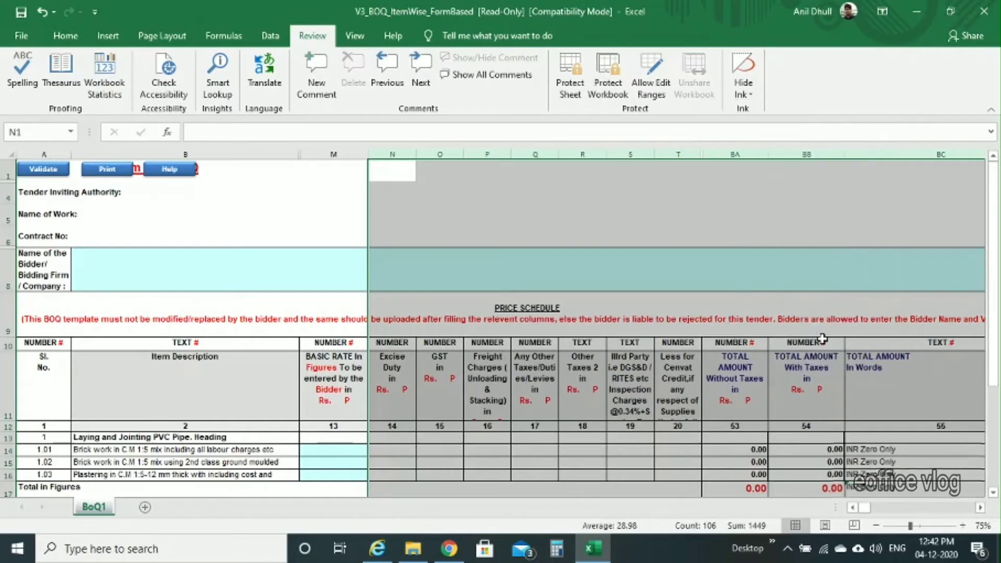
pyautogui.scroll(-1, 445, 298)
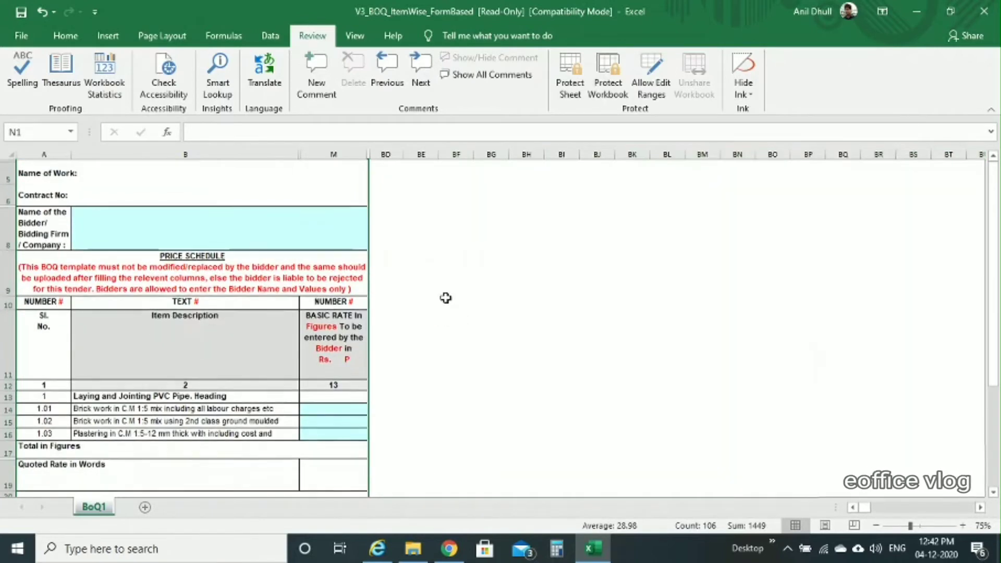
pyautogui.scroll(1, 221, 263)
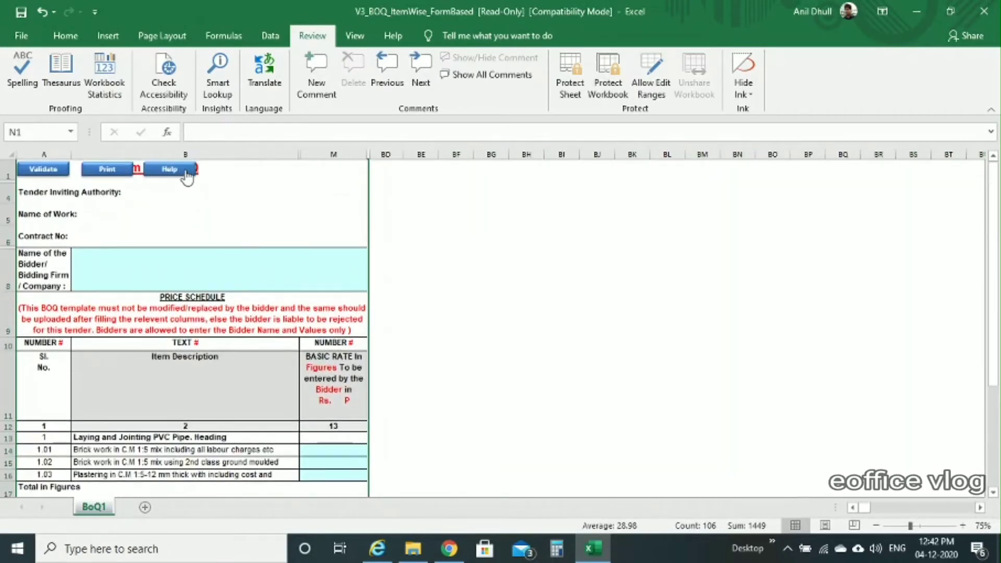
# Step: Review the BoQ validation help messages, then unhide all the hidden BoQ columns
pyautogui.click(185, 174)
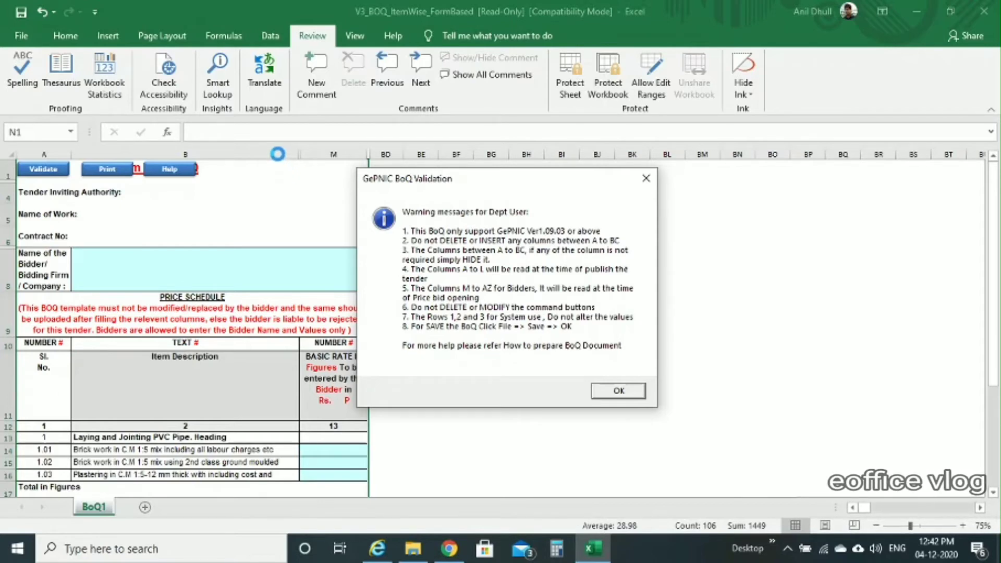
pyautogui.click(626, 393)
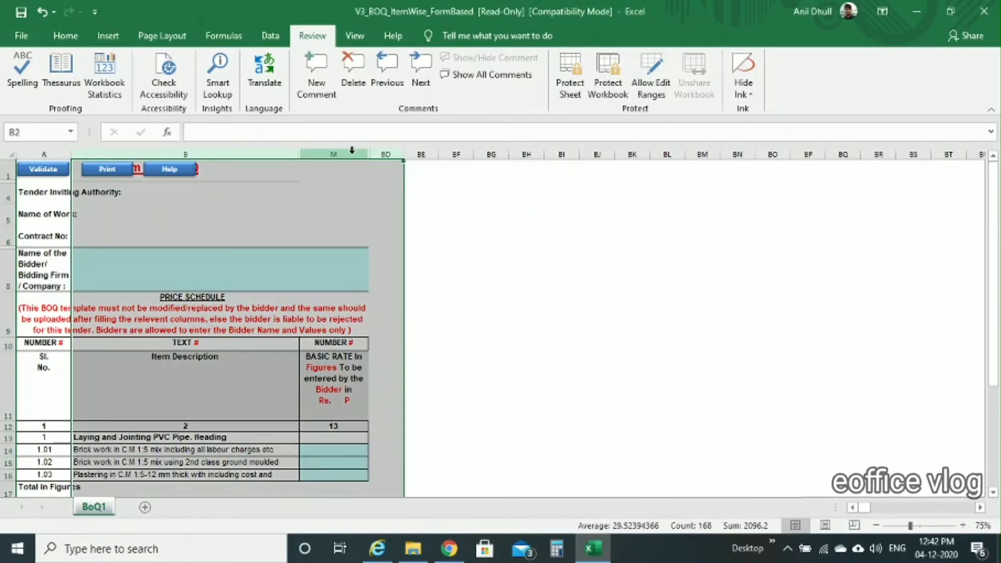
pyautogui.rightClick(353, 153)
pyautogui.click(391, 362)
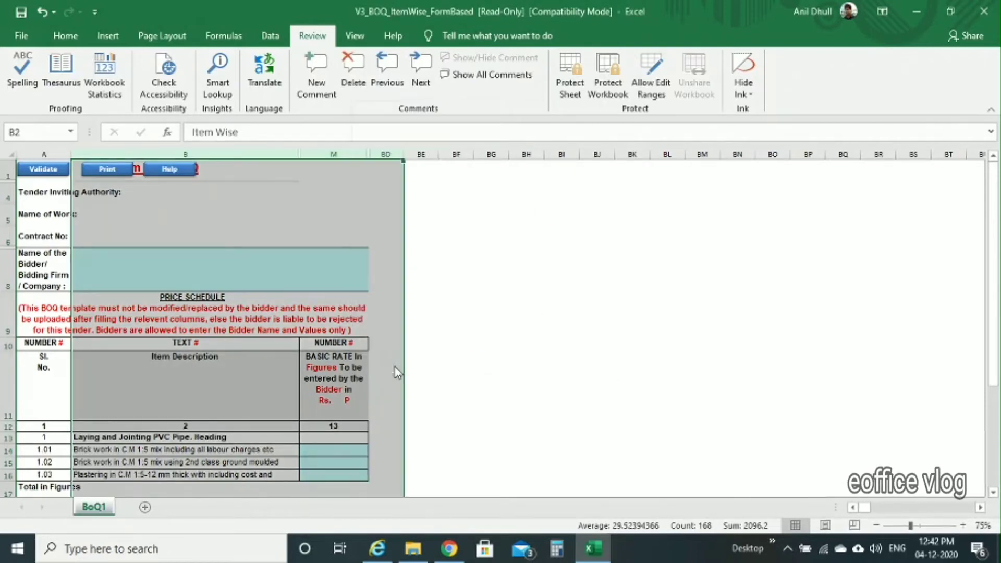
pyautogui.click(486, 364)
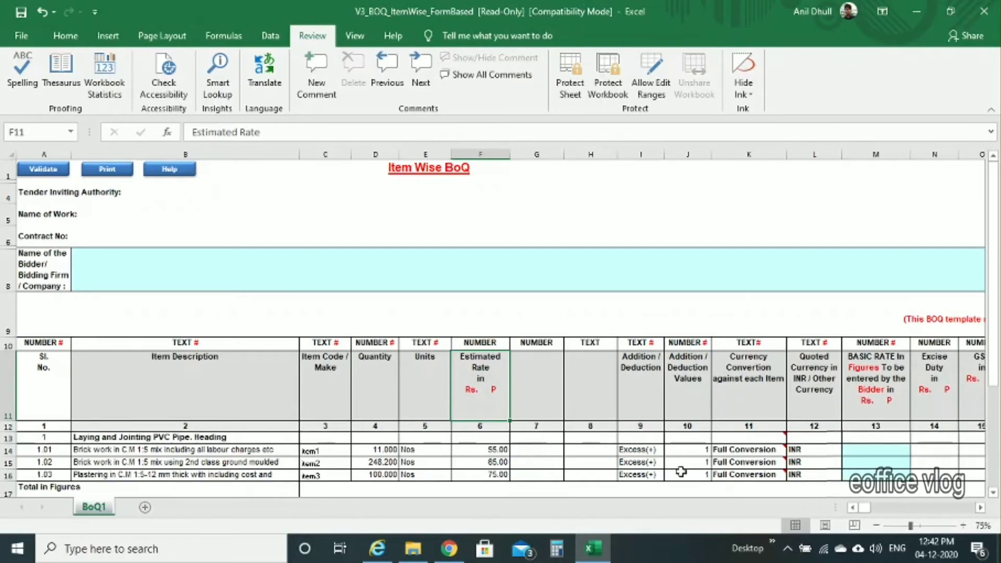
# Step: Scroll across the restored BoQ columns and back toward column A
pyautogui.hscroll(2, 704, 413)
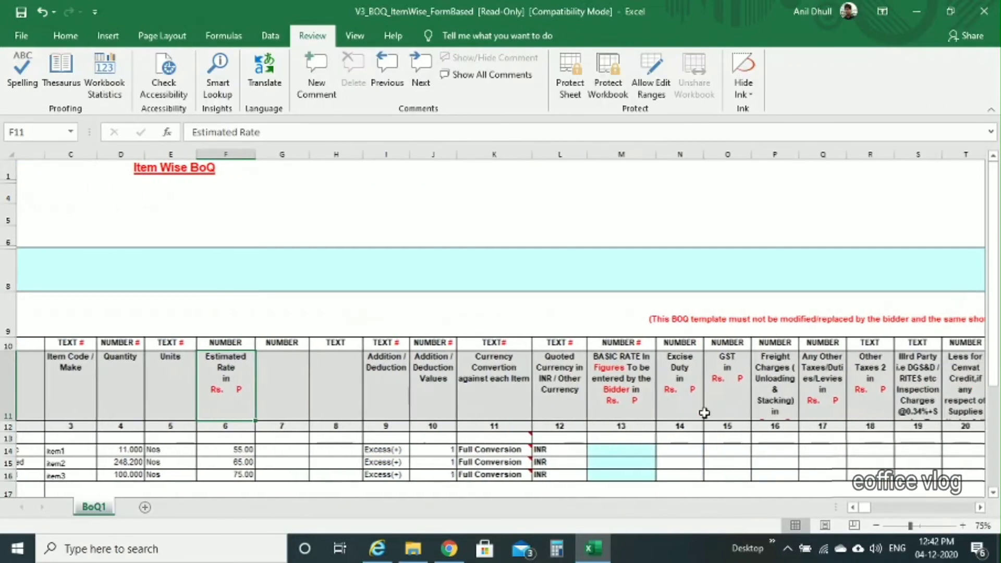
pyautogui.hscroll(3, 704, 414)
pyautogui.hscroll(15, 666, 427)
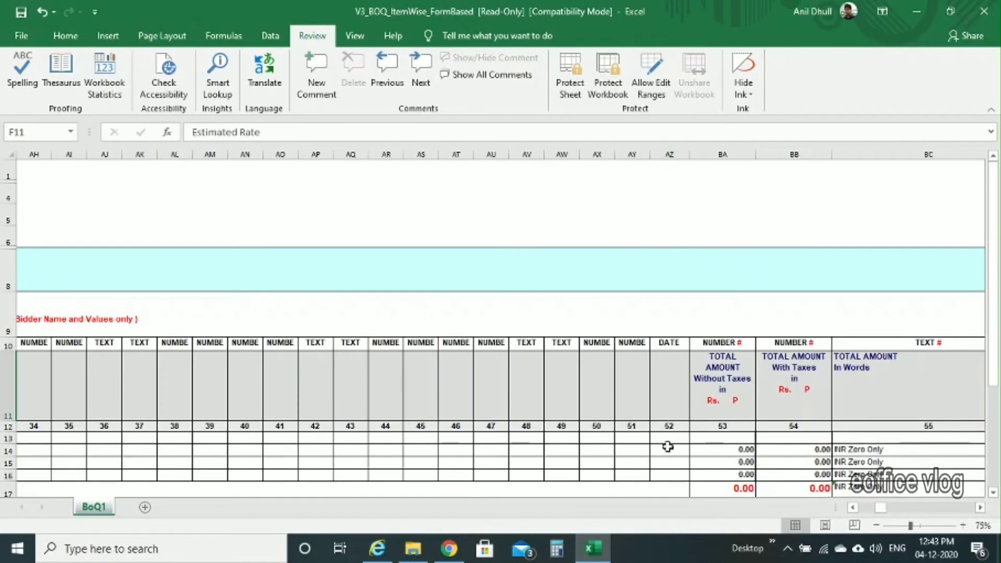
pyautogui.hscroll(-18, 467, 336)
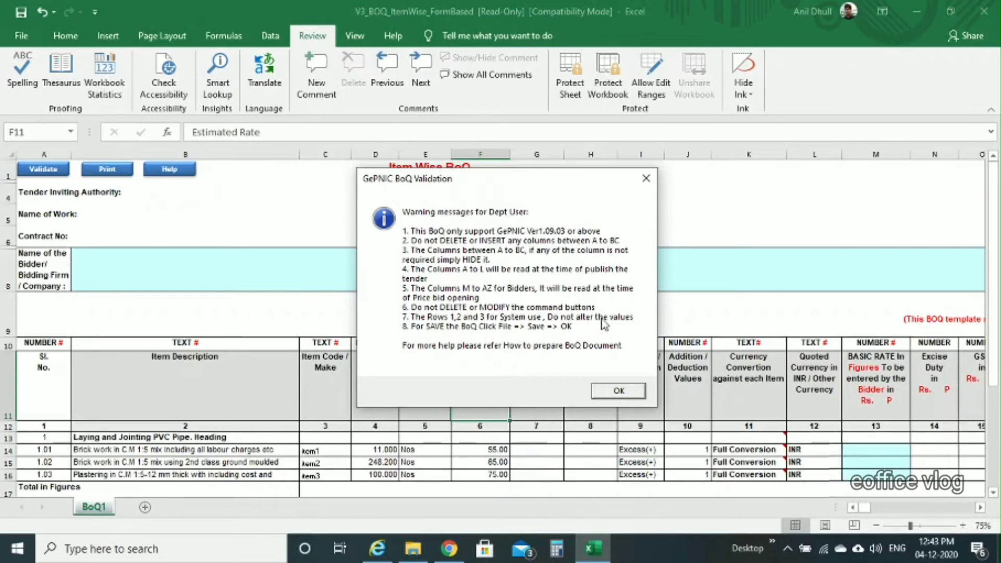
# Step: Dismiss the validation warnings and hide columns C through L
pyautogui.press('Return')
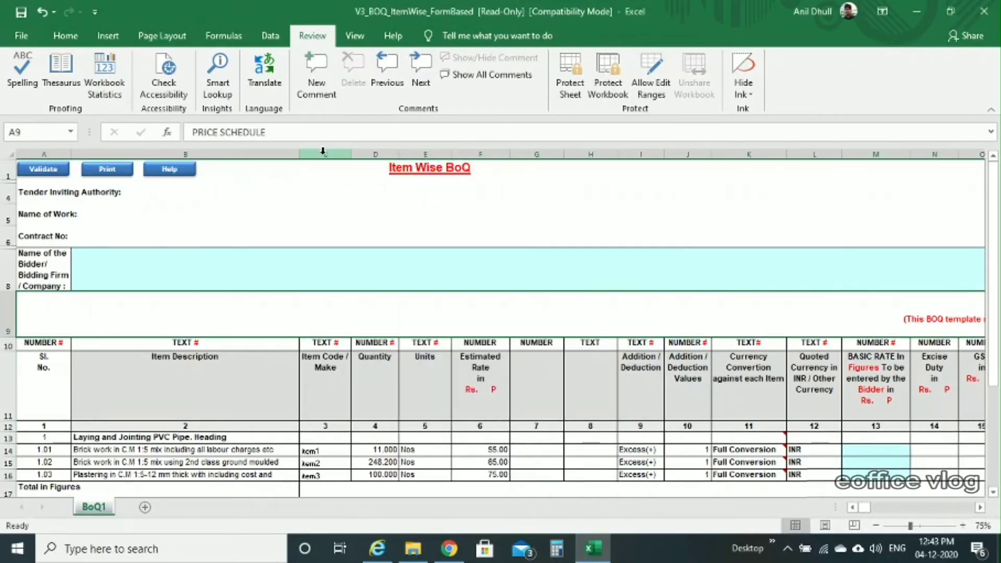
pyautogui.moveTo(323, 154); pyautogui.dragTo(797, 146)
pyautogui.rightClick(809, 153)
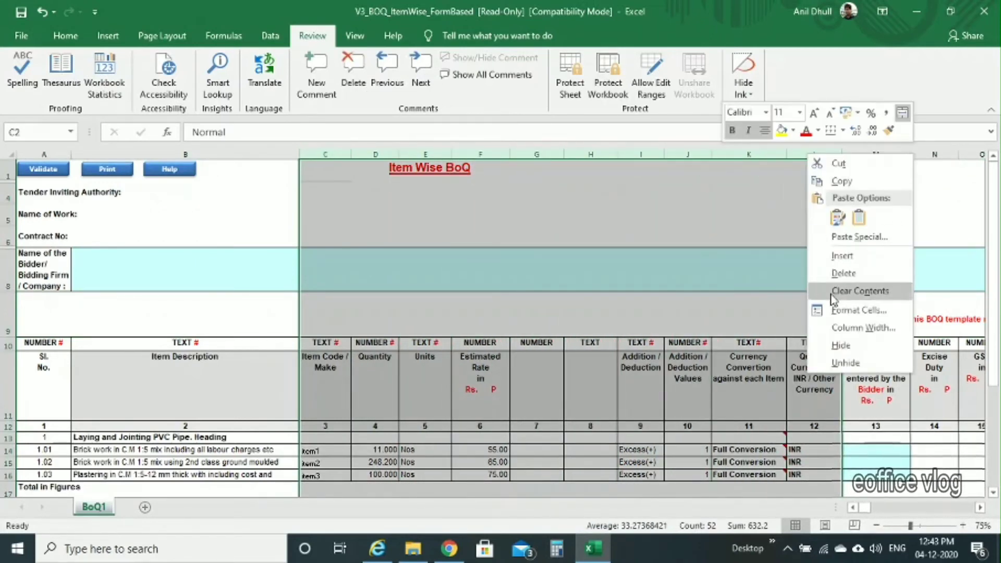
pyautogui.click(841, 346)
# Step: Hide columns N through BC, leaving only Sl. No., Item Description and Basic Rate
pyautogui.moveTo(391, 154); pyautogui.dragTo(398, 154)
pyautogui.rightClick(398, 154)
pyautogui.click(430, 345)
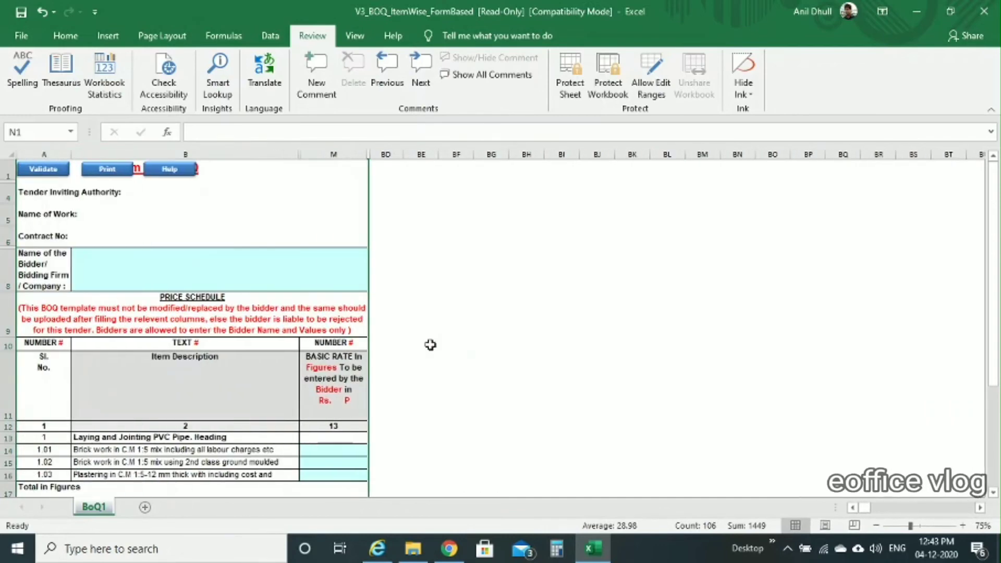
pyautogui.scroll(-2, 450, 373)
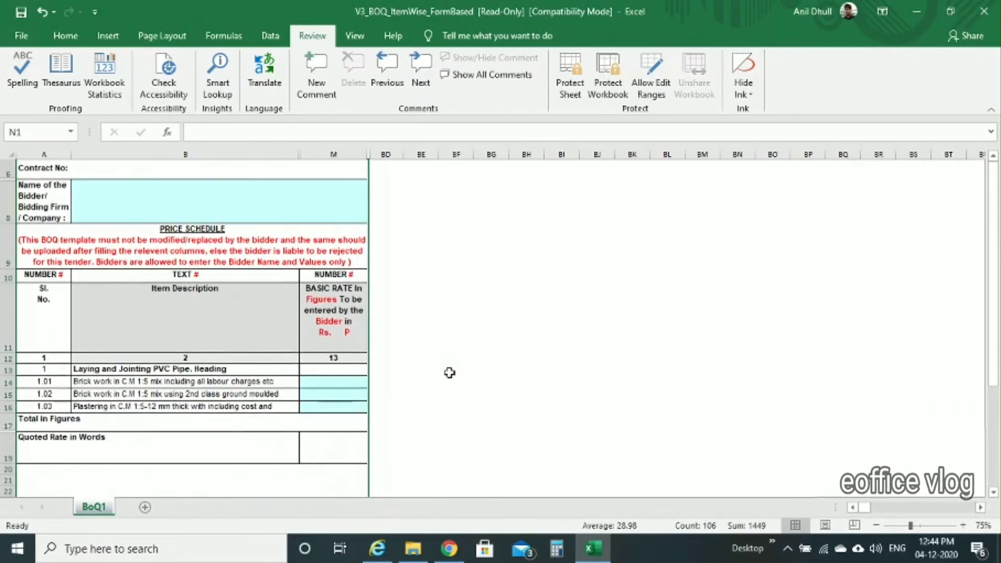
pyautogui.scroll(1, 450, 372)
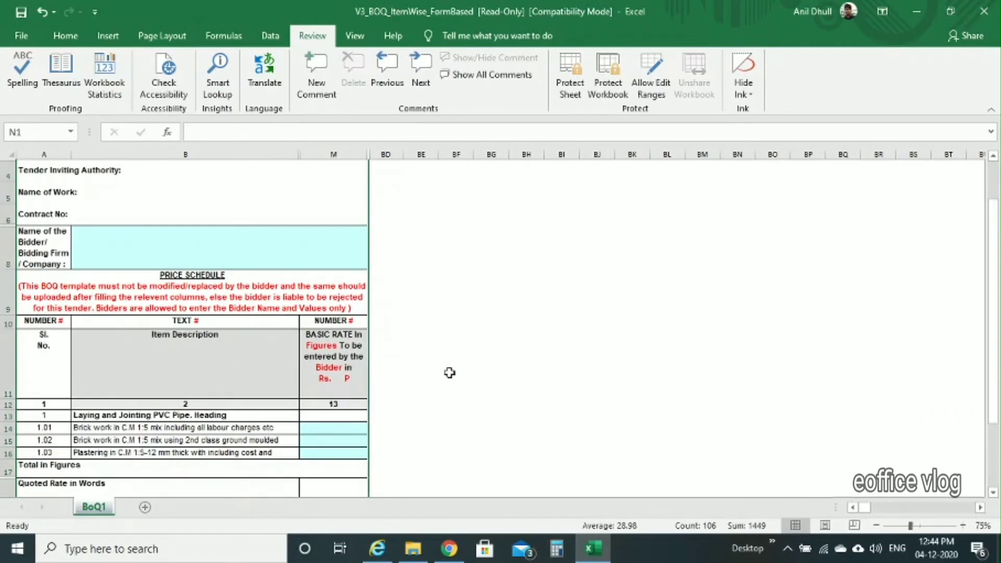
pyautogui.scroll(-2, 450, 372)
pyautogui.scroll(3, 450, 373)
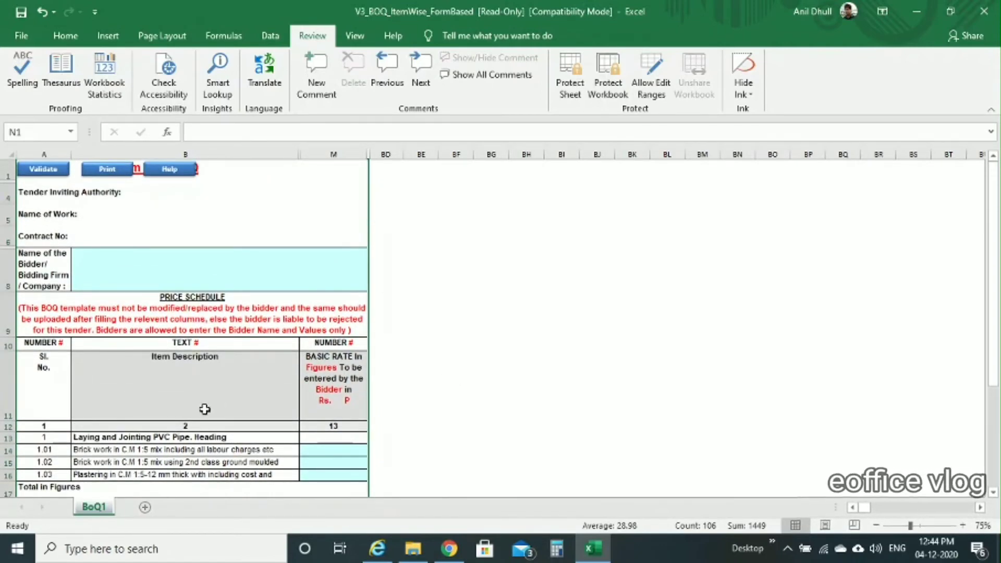
# Step: Run Validate, which reports Basic BoQ validations complied for BoQ1, then select item 1.02's row
pyautogui.click(343, 464)
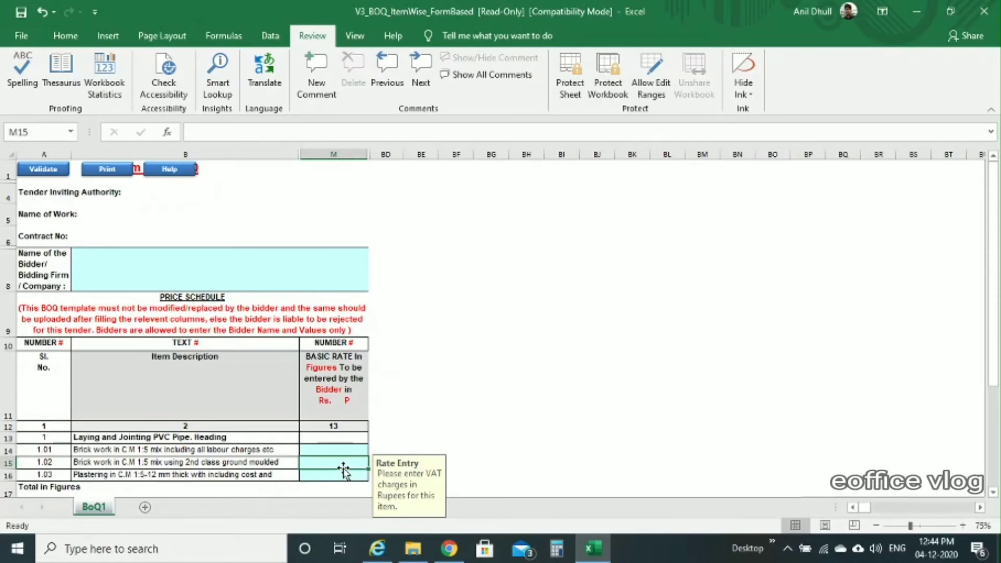
pyautogui.click(43, 172)
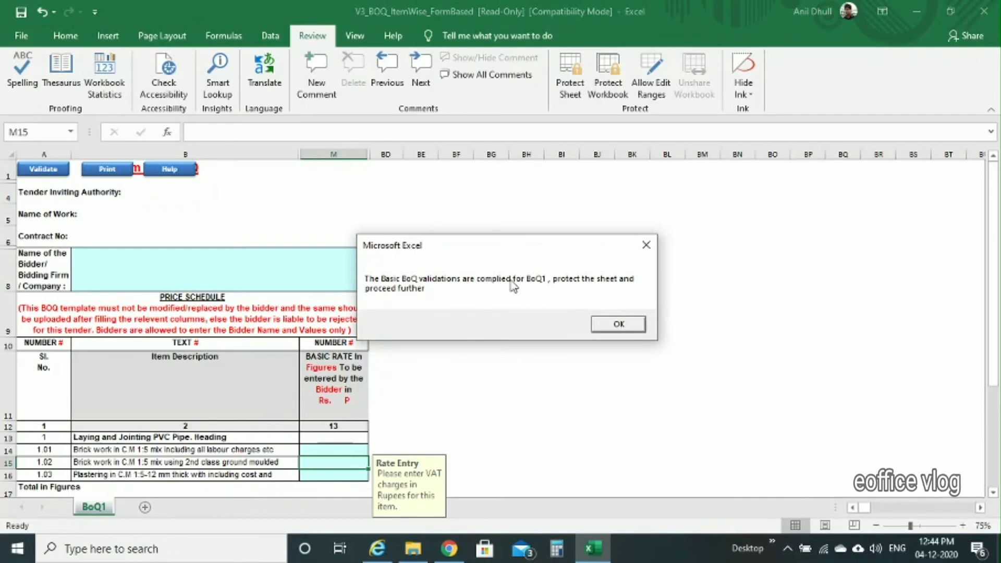
pyautogui.click(638, 328)
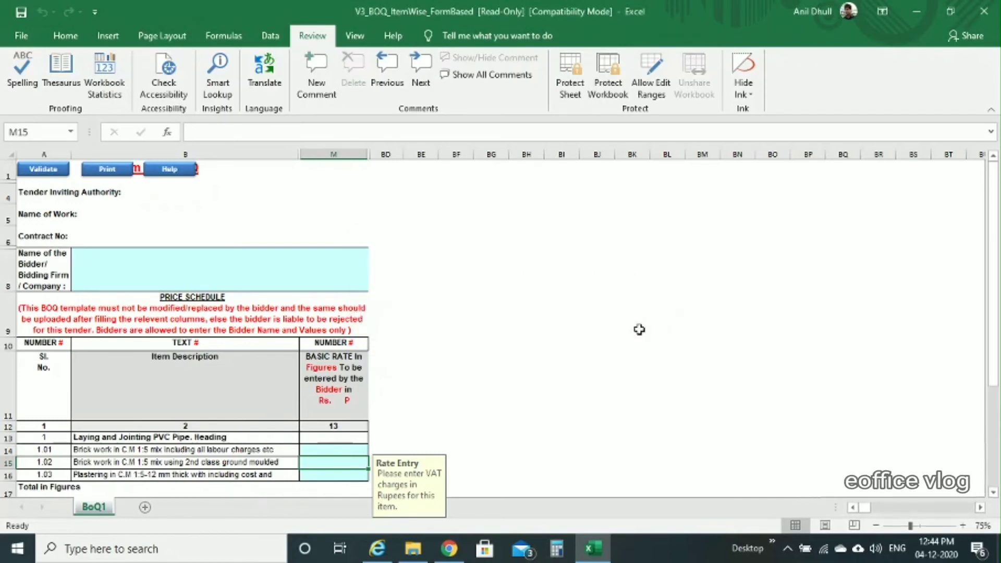
pyautogui.scroll(-2, 639, 329)
pyautogui.click(7, 374)
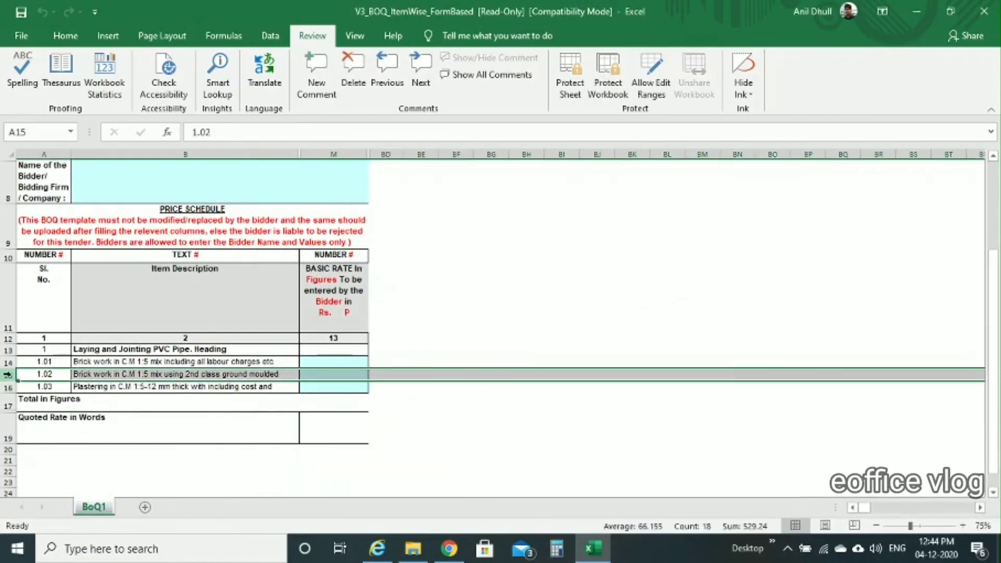
# Step: Delete the rows for items 1.02 and 1.03, leaving only item 1.01
pyautogui.moveTo(8, 374); pyautogui.dragTo(10, 388)
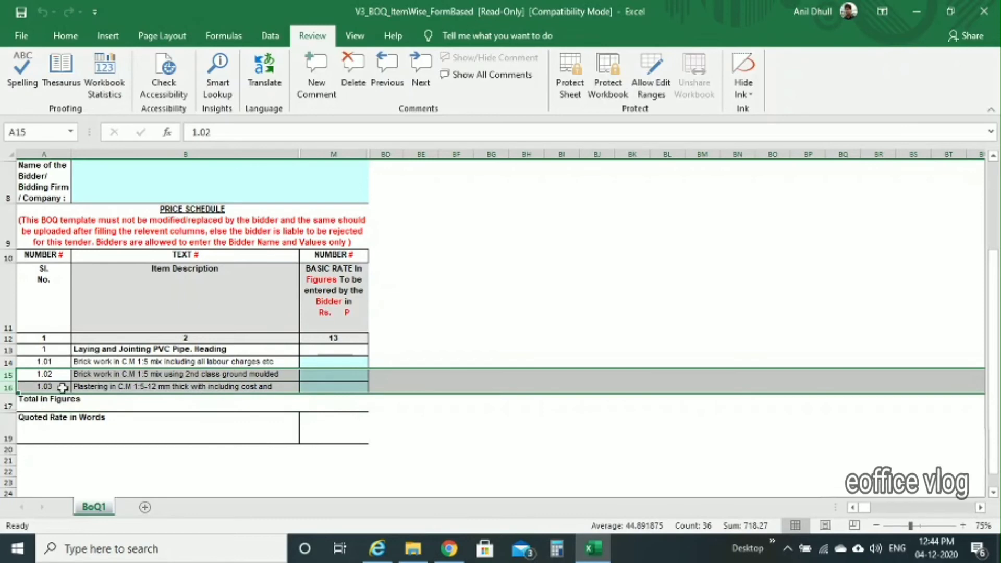
pyautogui.click(340, 371)
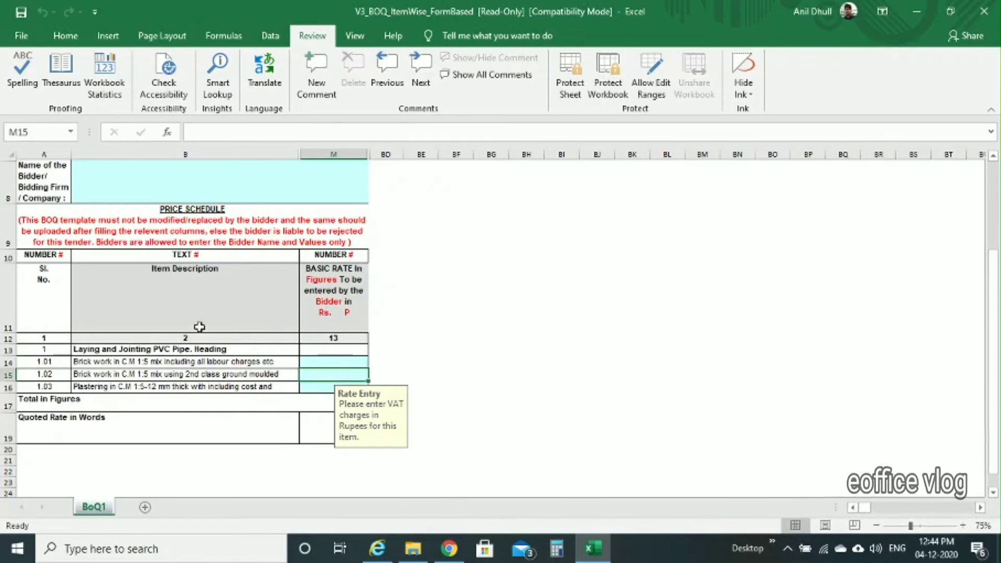
pyautogui.scroll(3, 138, 282)
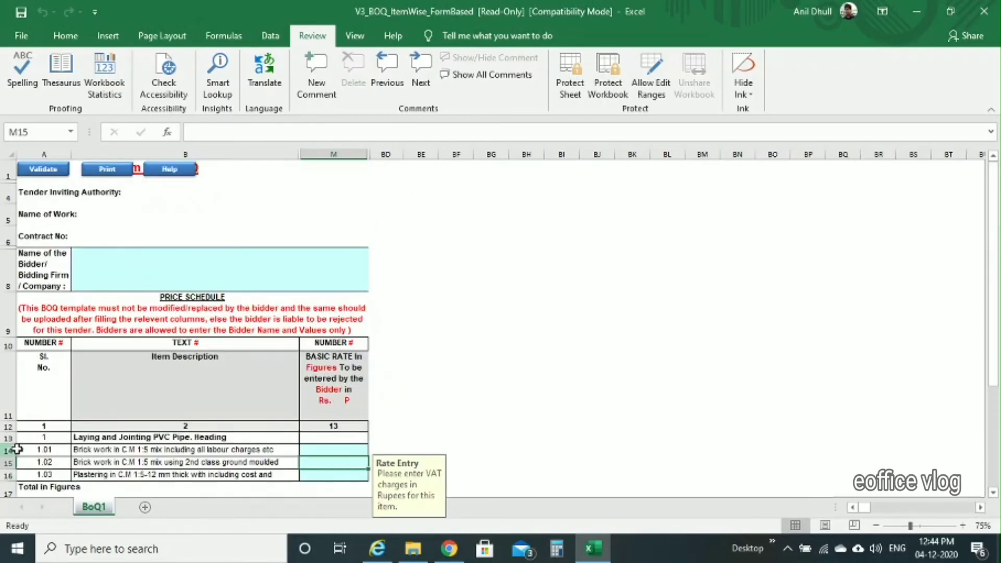
pyautogui.rightClick(7, 463)
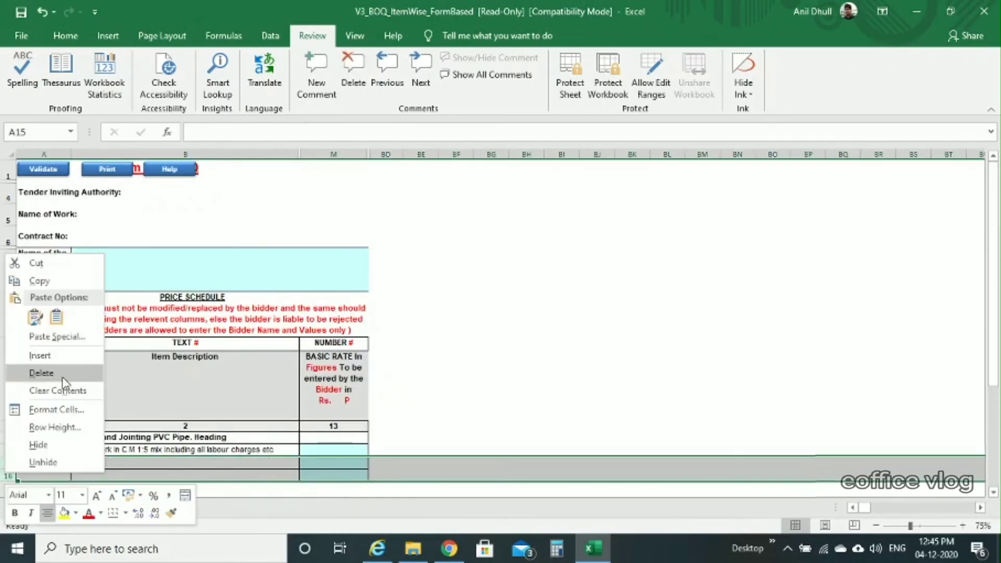
pyautogui.click(78, 371)
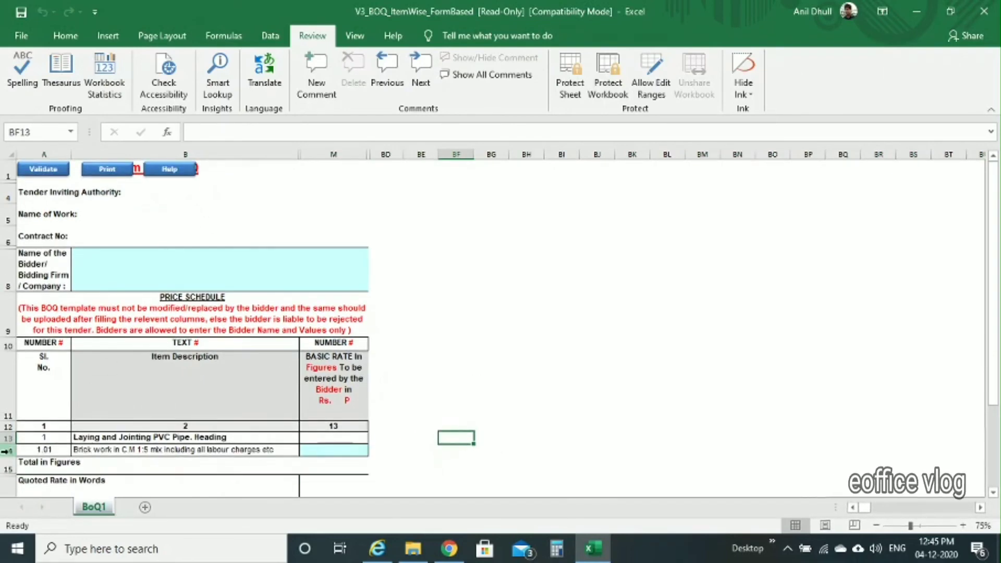
# Step: Rerun the BoQ validation on the single-item sheet
pyautogui.click(338, 450)
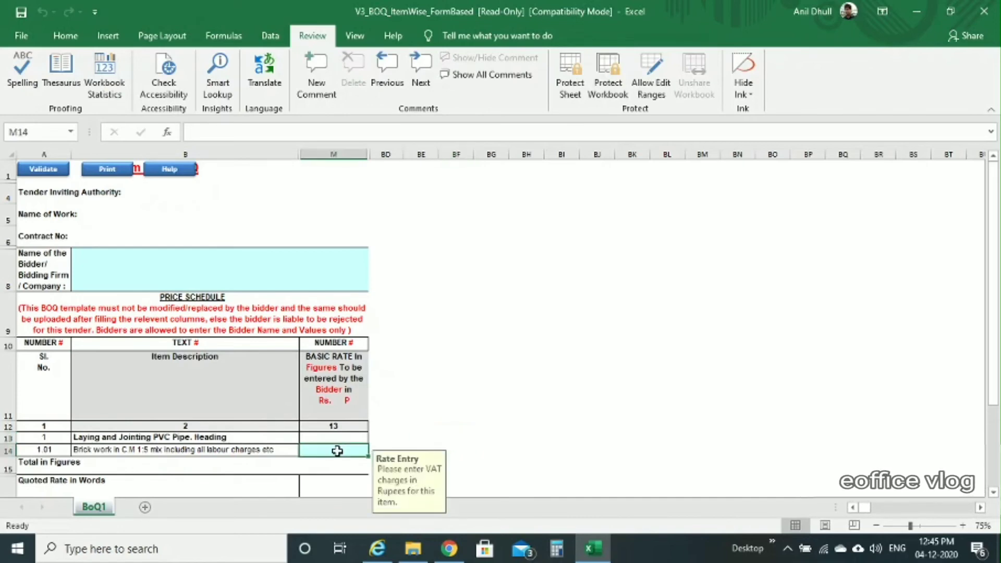
pyautogui.click(437, 408)
pyautogui.click(49, 170)
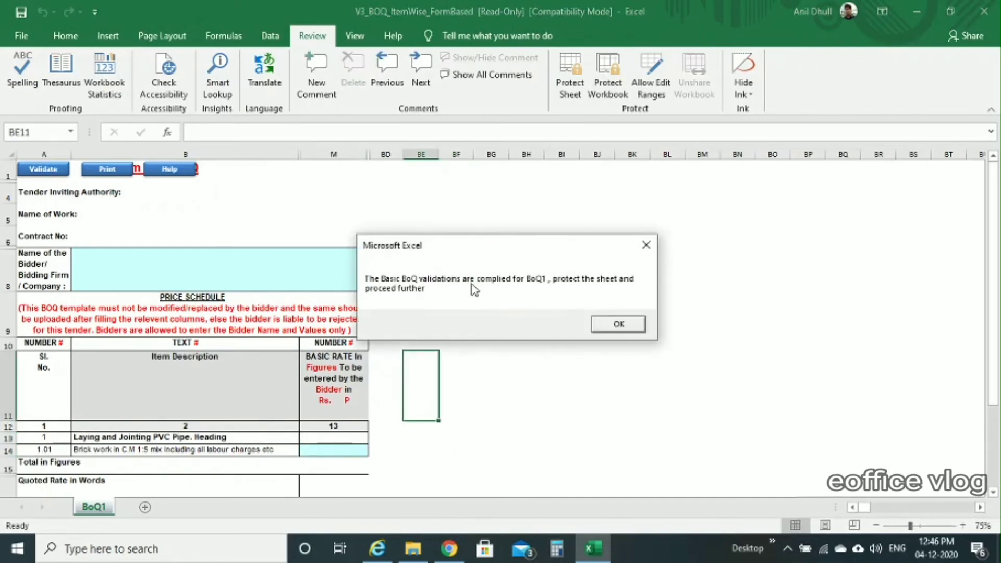
# Step: Password-protect the BoQ1 sheet via Protect Sheet, entering and confirming the password
pyautogui.click(628, 327)
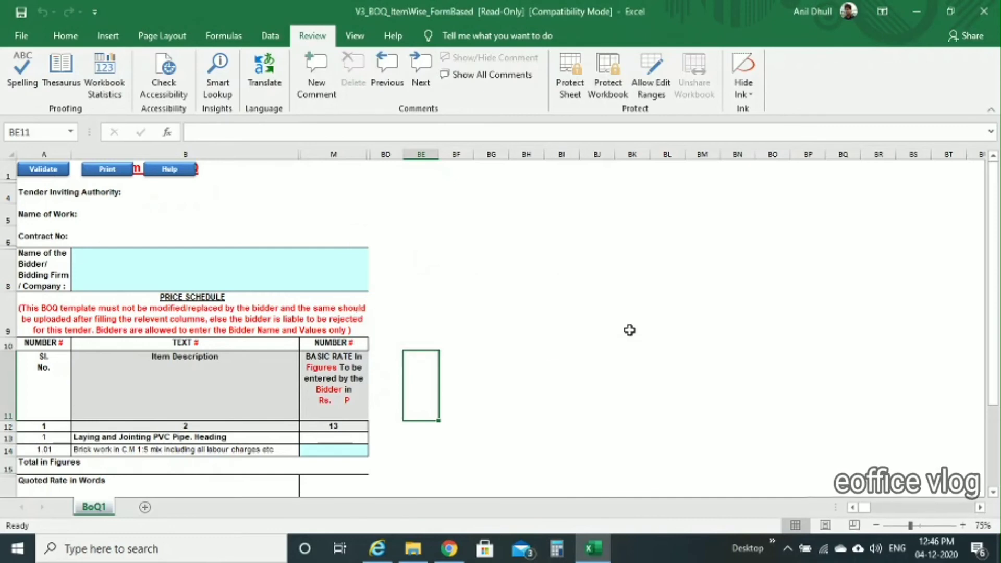
pyautogui.click(573, 88)
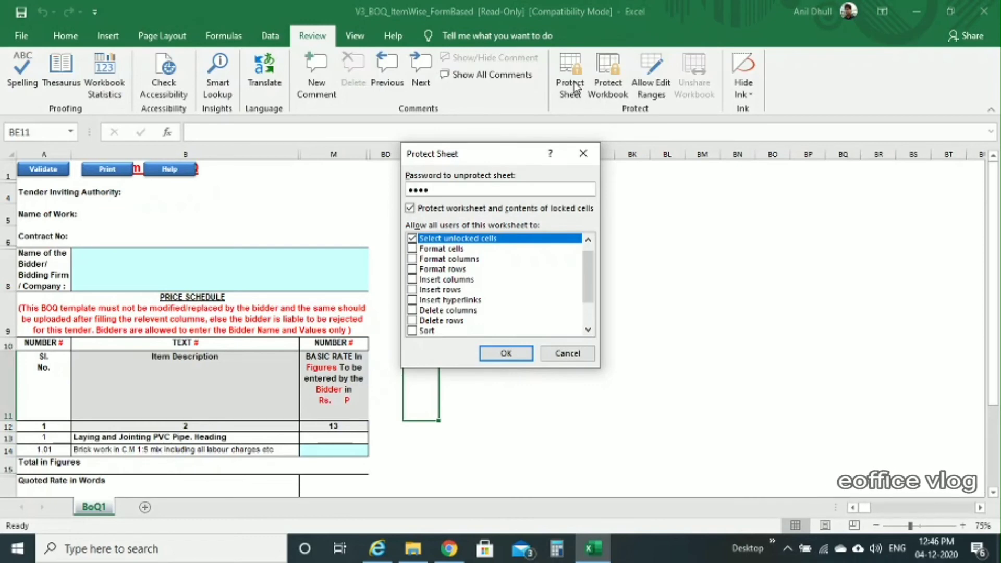
pyautogui.click(507, 360)
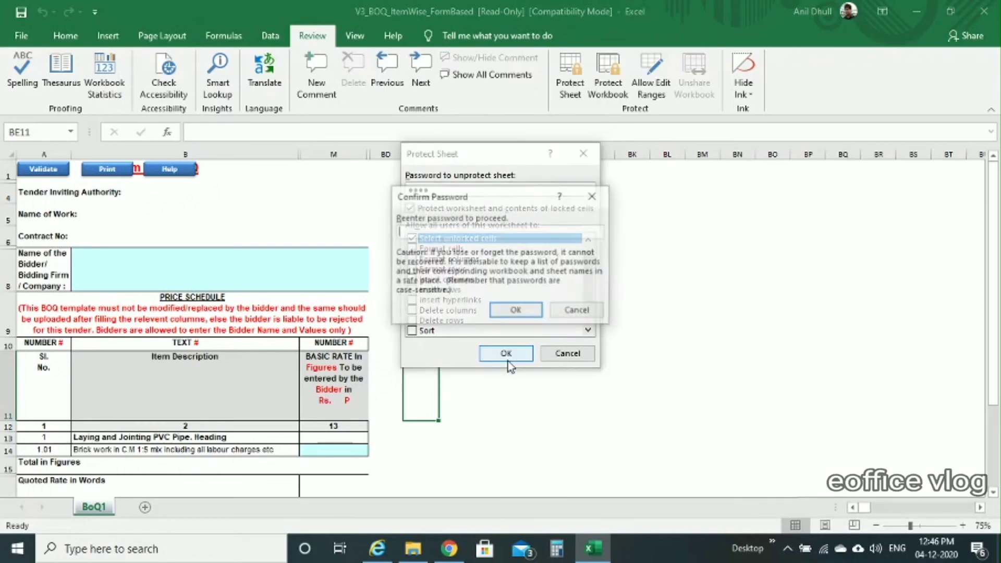
pyautogui.write('1234')
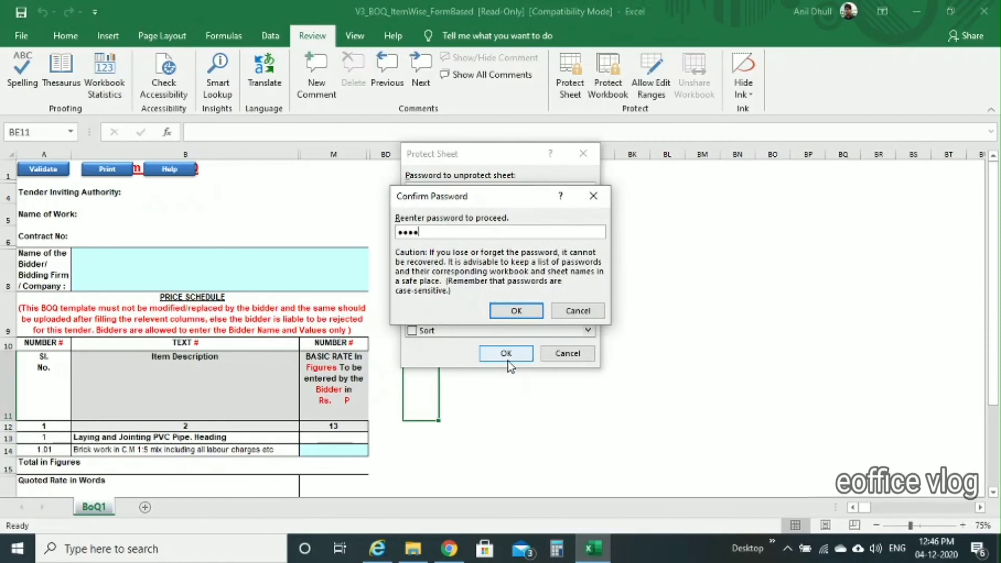
pyautogui.click(516, 311)
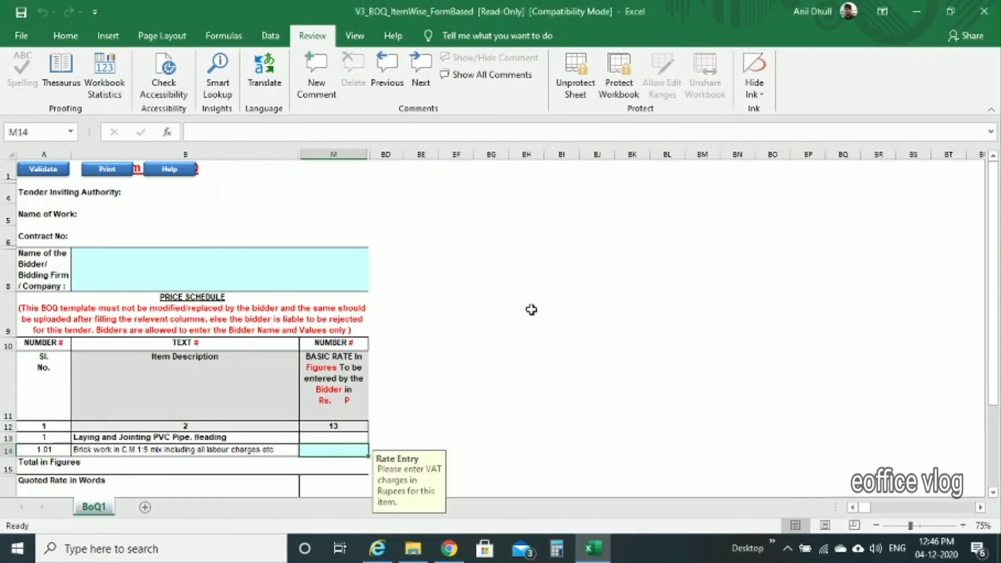
pyautogui.doubleClick(254, 262)
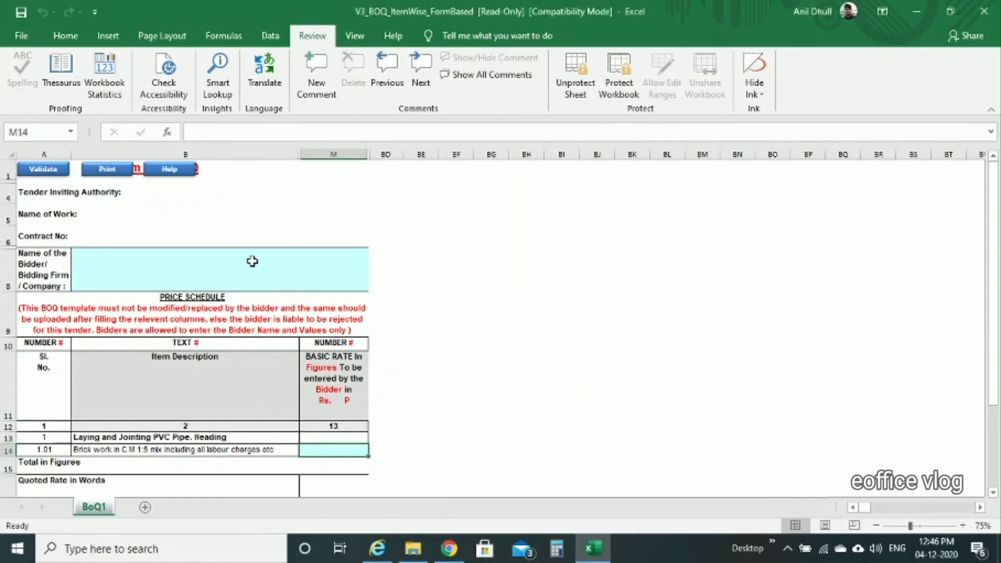
# Step: Close V3_BOQ_ItemWise_FormBased.xls without saving, dismissing the missing bidder name reminder
pyautogui.click(345, 451)
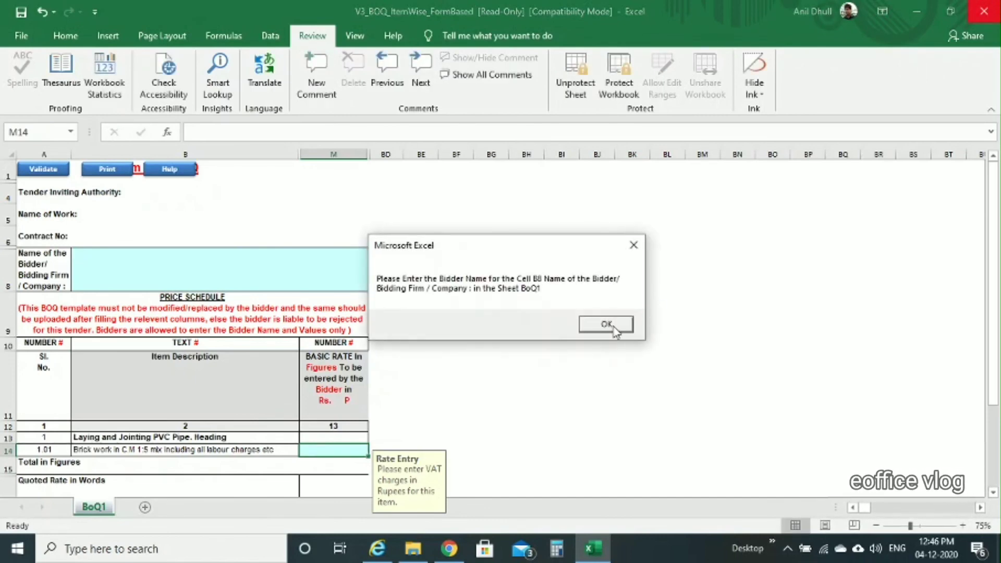
pyautogui.click(607, 324)
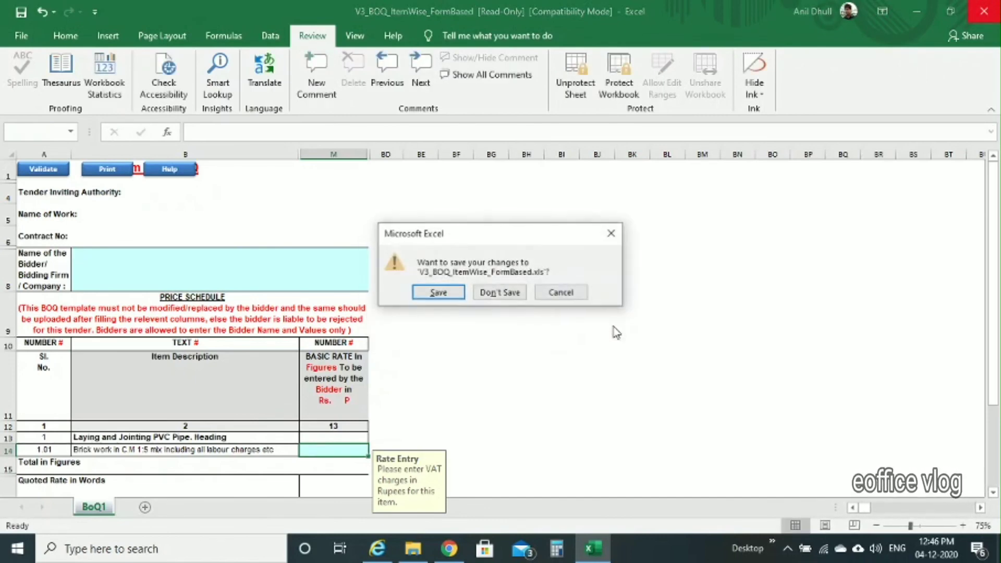
pyautogui.click(500, 293)
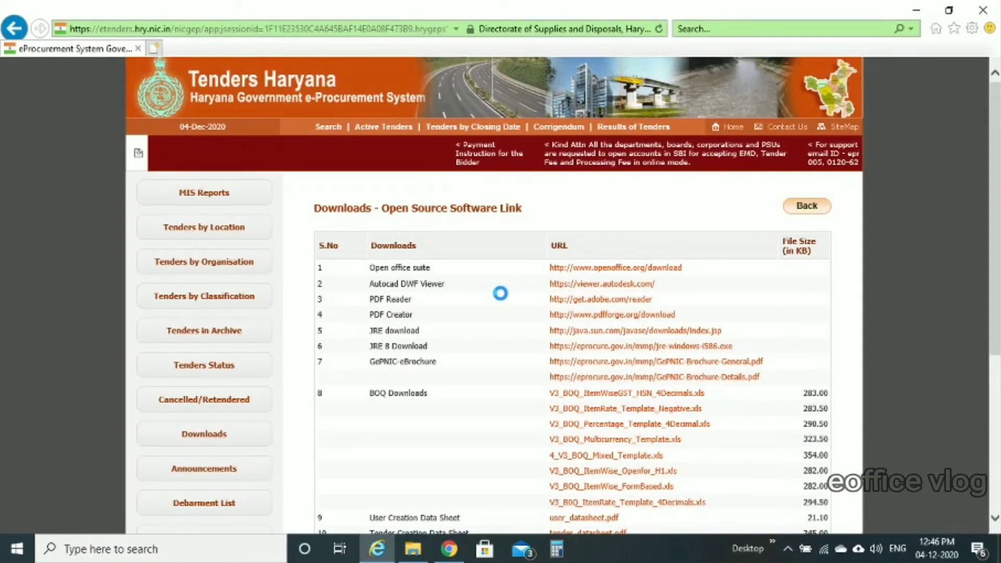